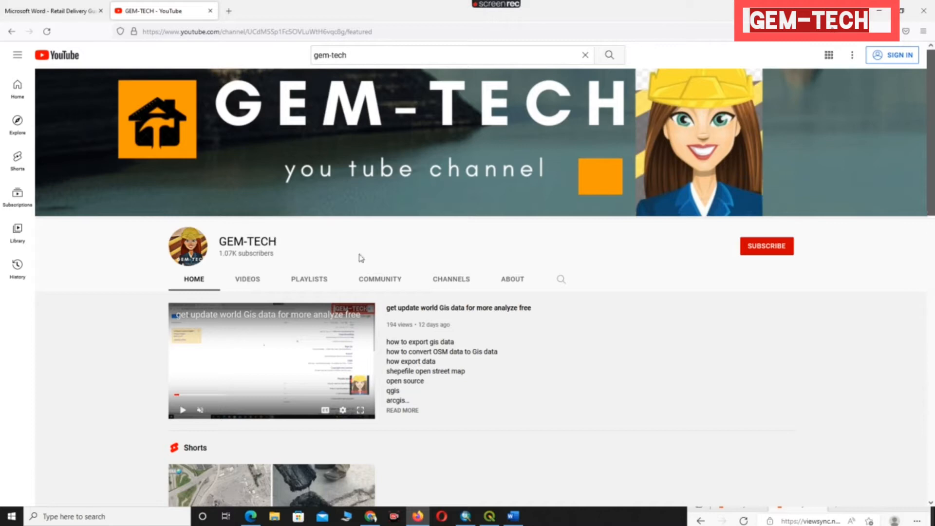
# - Look through the GEM-TECH channel's home page, uploaded videos and playlists
pyautogui.scroll(-5, 361, 258)
pyautogui.scroll(5, 292, 209)
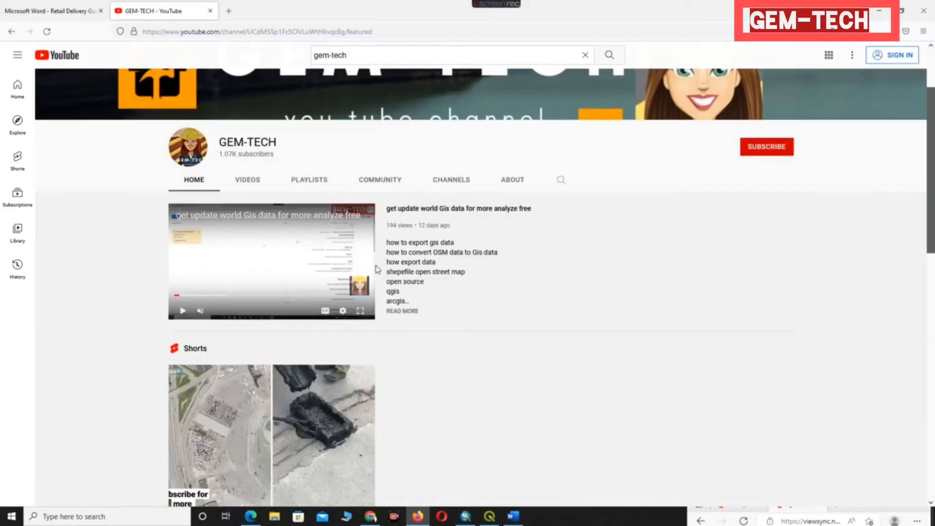
pyautogui.moveTo(286, 244); pyautogui.dragTo(217, 247)
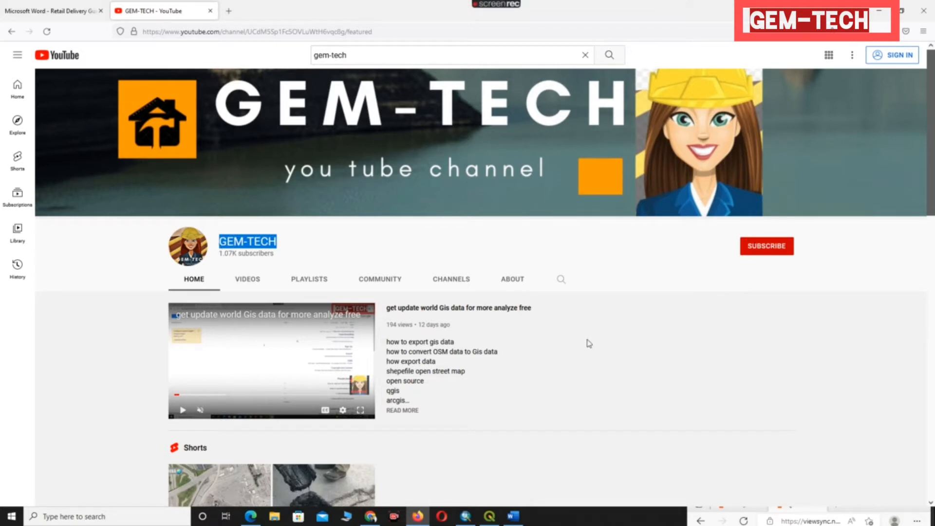
pyautogui.click(250, 281)
pyautogui.scroll(-10, 434, 292)
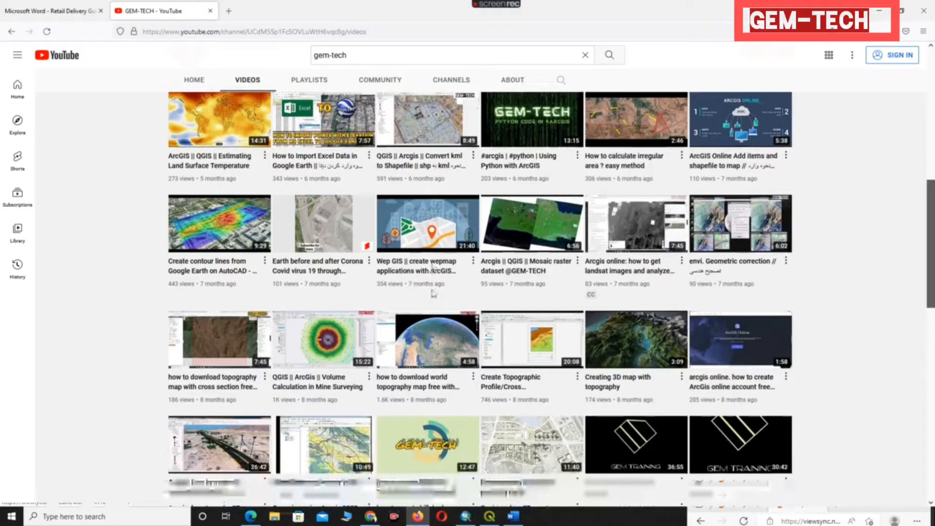
pyautogui.scroll(-10, 434, 292)
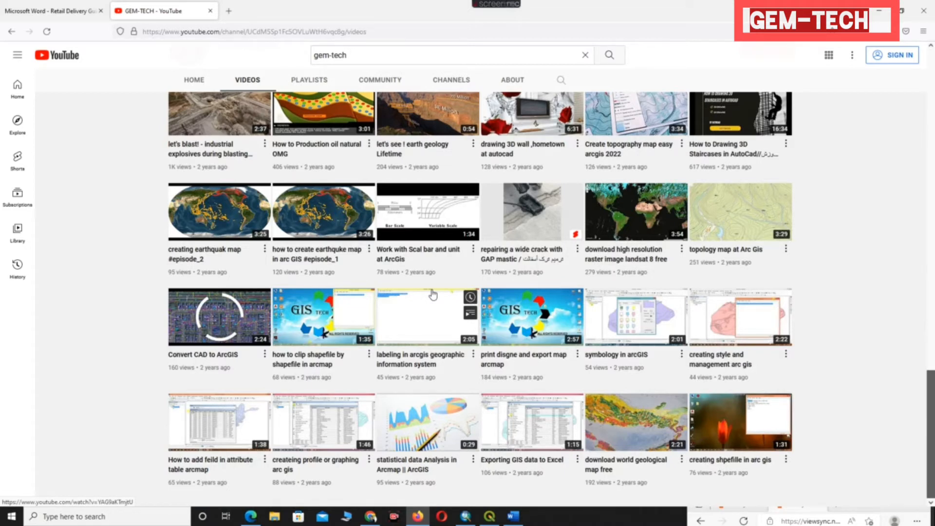
pyautogui.scroll(4, 433, 295)
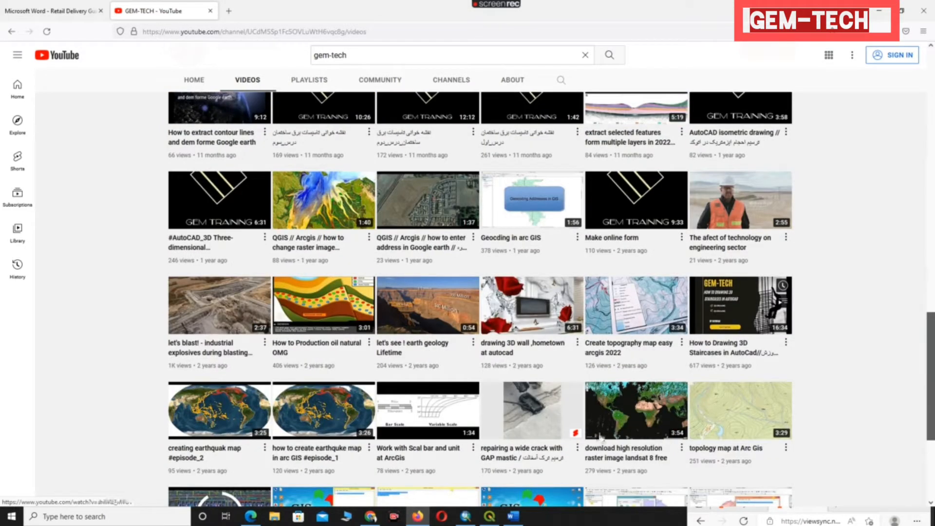
pyautogui.scroll(2, 481, 298)
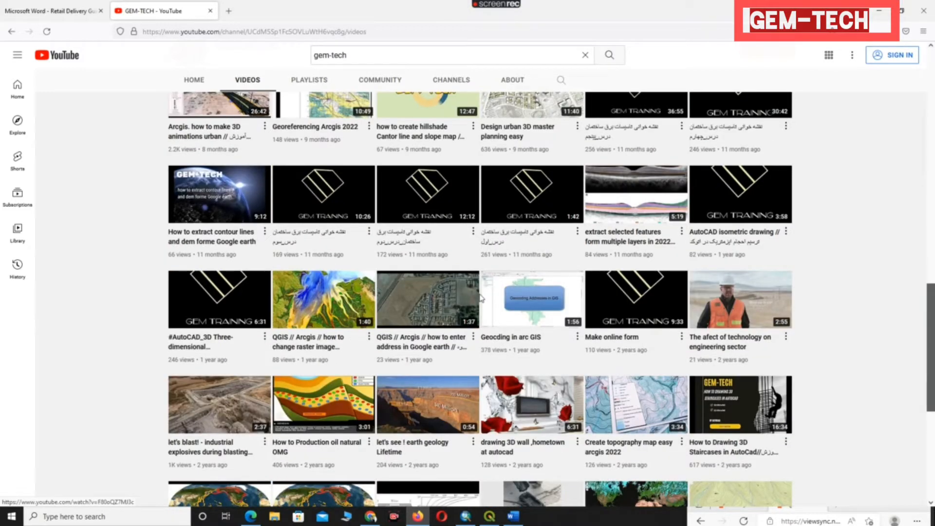
pyautogui.scroll(8, 481, 298)
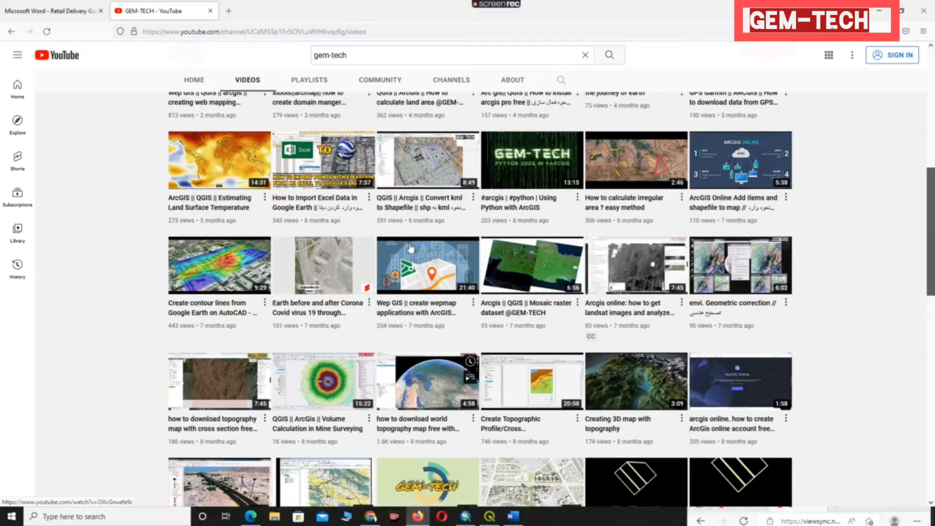
pyautogui.scroll(7, 410, 248)
pyautogui.click(318, 224)
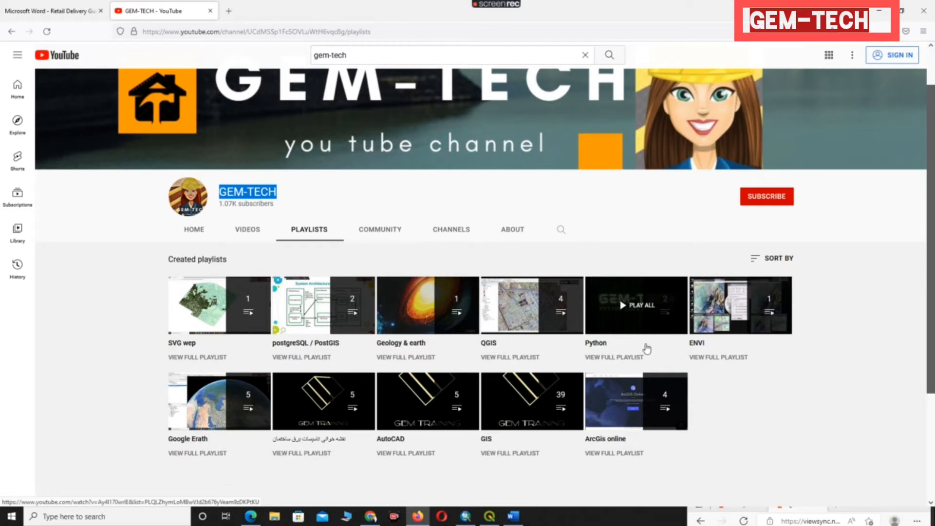
pyautogui.scroll(1, 406, 346)
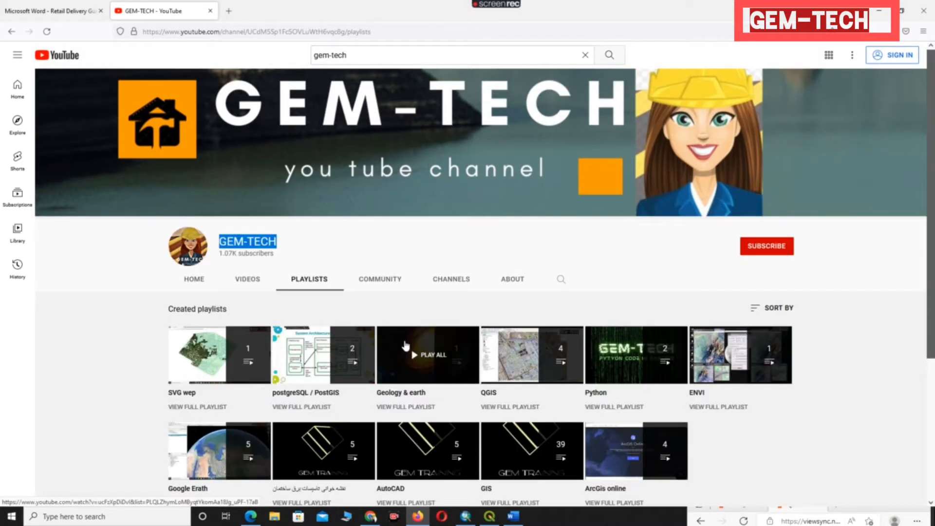
# - Switch to QGIS and add the openstreetmap XYZ tile layer to the project as a basemap
pyautogui.click(880, 18)
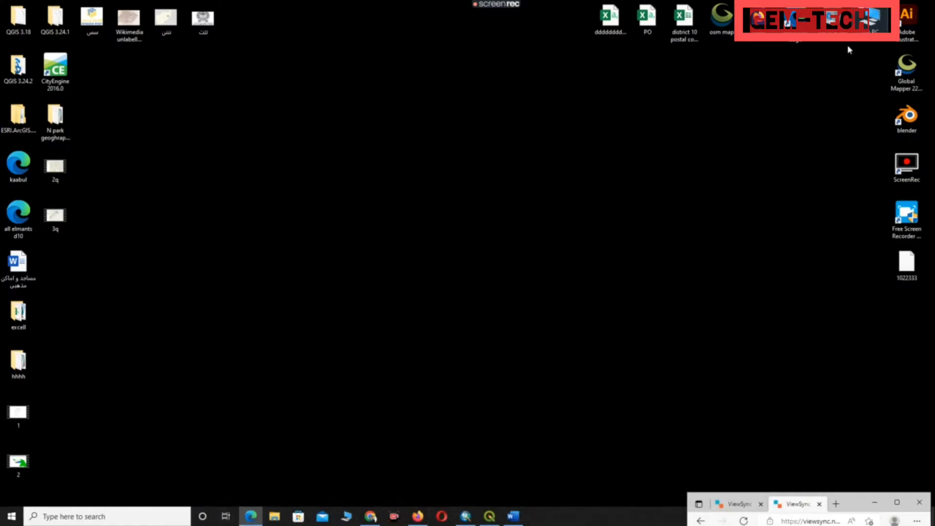
pyautogui.click(483, 520)
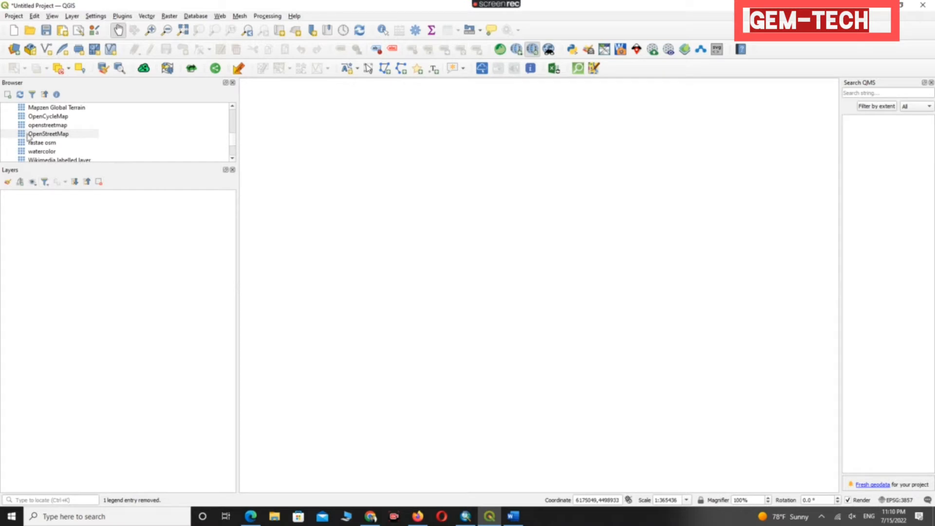
pyautogui.scroll(2, 34, 138)
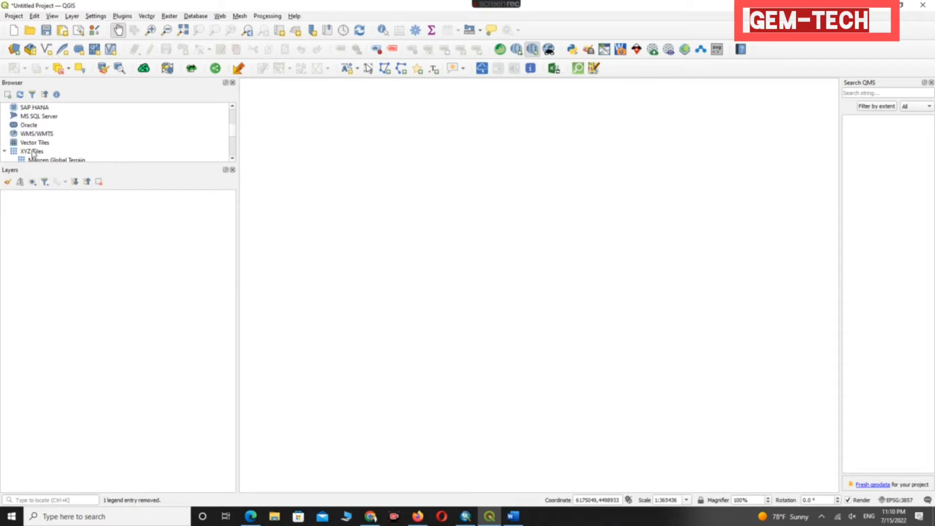
pyautogui.click(7, 152)
pyautogui.scroll(-1, 33, 156)
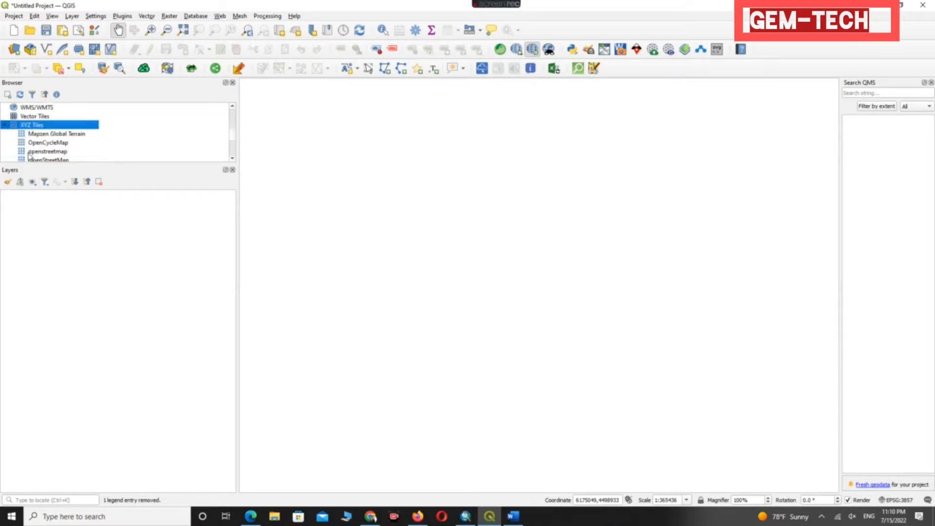
pyautogui.moveTo(35, 155); pyautogui.dragTo(27, 197)
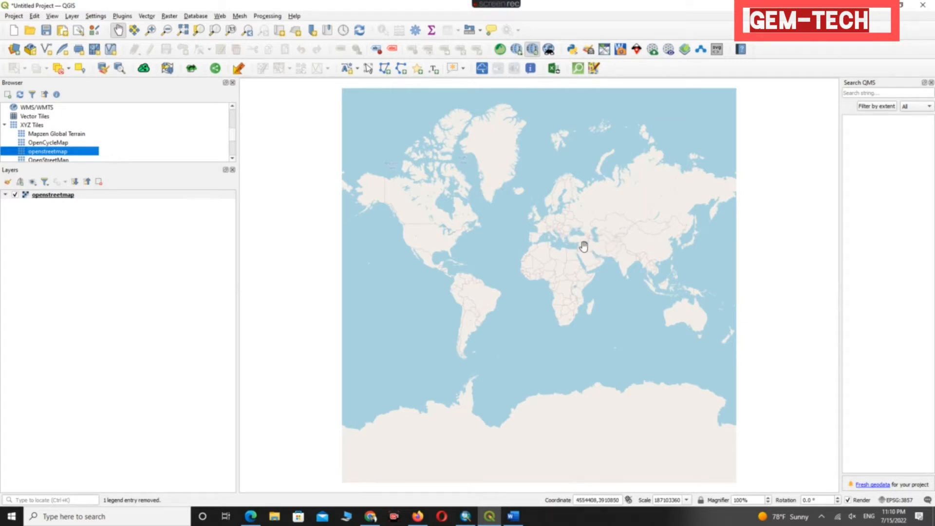
pyautogui.scroll(2, 584, 247)
pyautogui.scroll(-1, 584, 247)
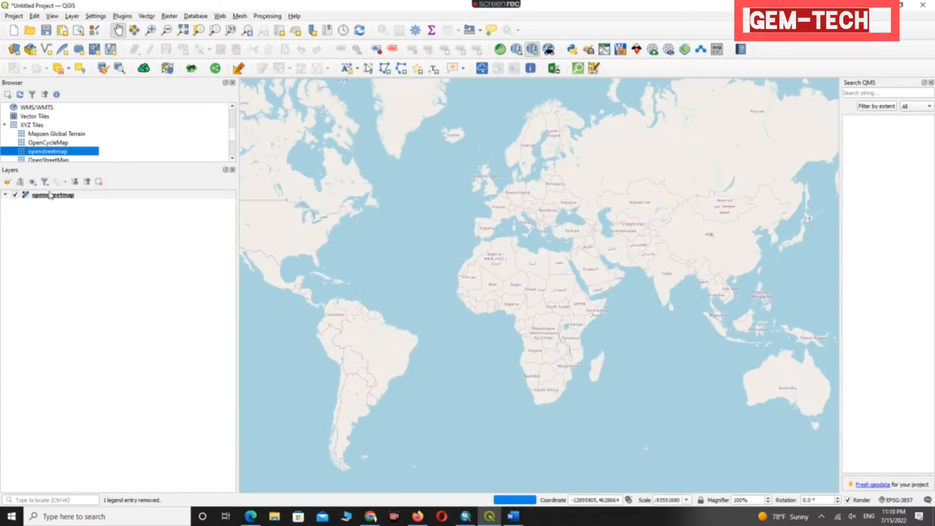
pyautogui.click(50, 196)
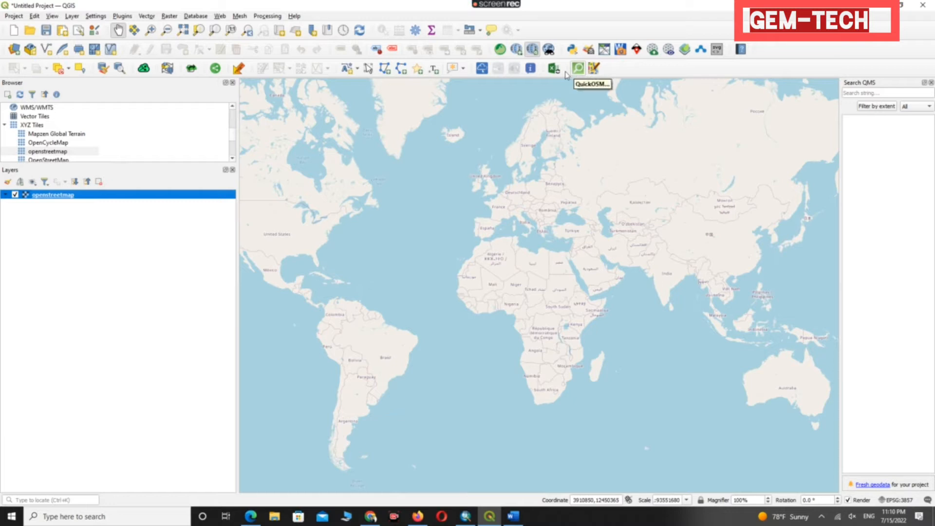
# - Find the QuickOSM plugin in the plugin manager and reinstall it
pyautogui.click(122, 16)
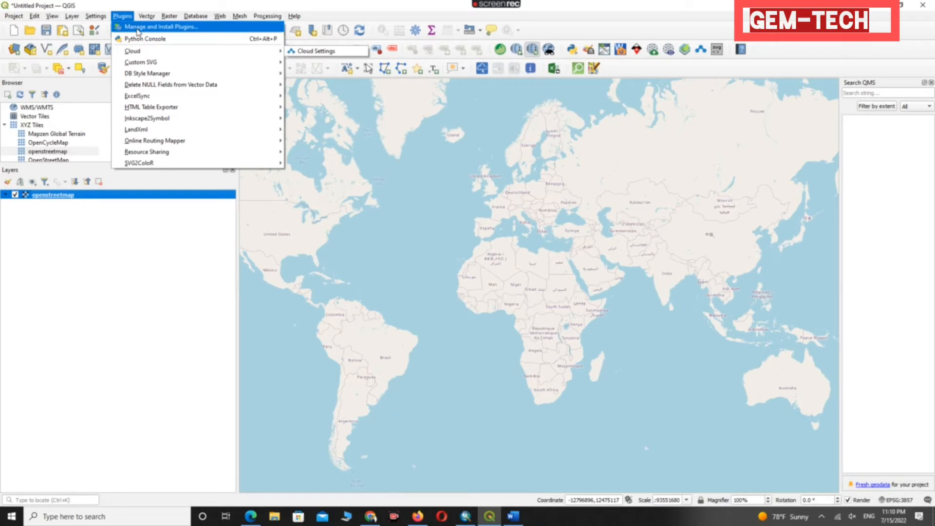
pyautogui.click(138, 30)
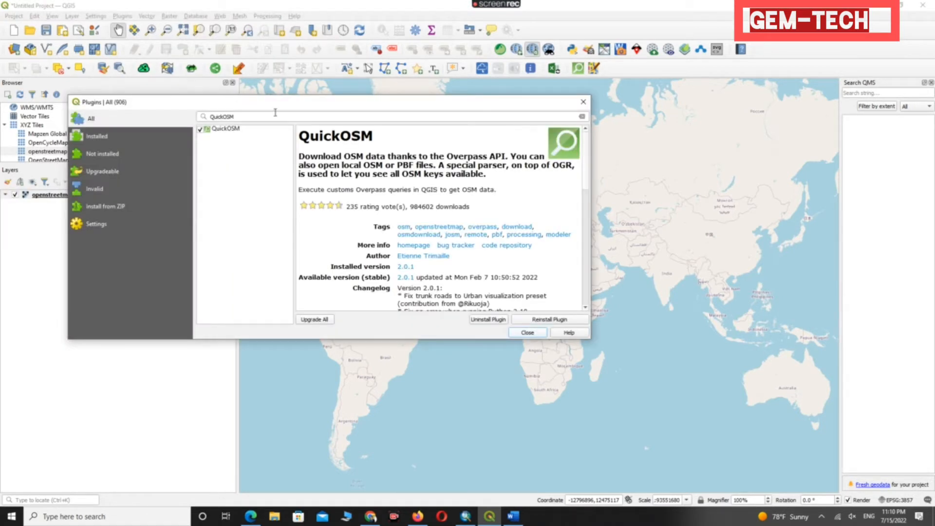
pyautogui.moveTo(244, 117); pyautogui.dragTo(207, 117)
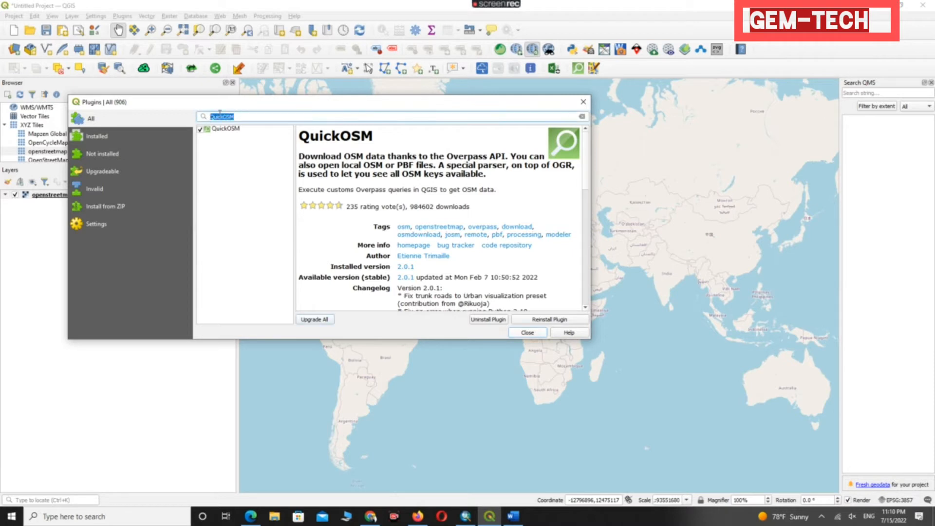
pyautogui.click(219, 117)
pyautogui.click(545, 322)
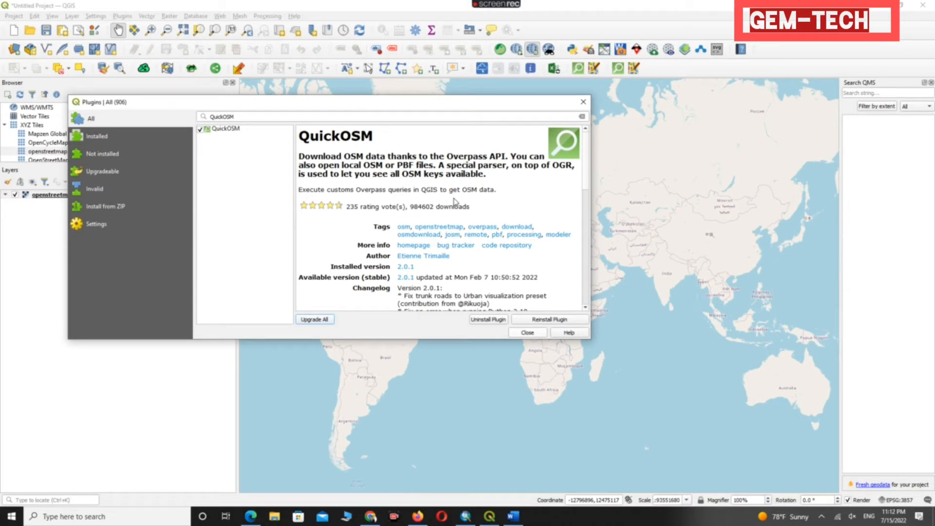
# - Review the QuickOSM entry among the installed plugins and close the plugin manager
pyautogui.scroll(-3, 457, 229)
pyautogui.scroll(3, 458, 242)
pyautogui.click(92, 137)
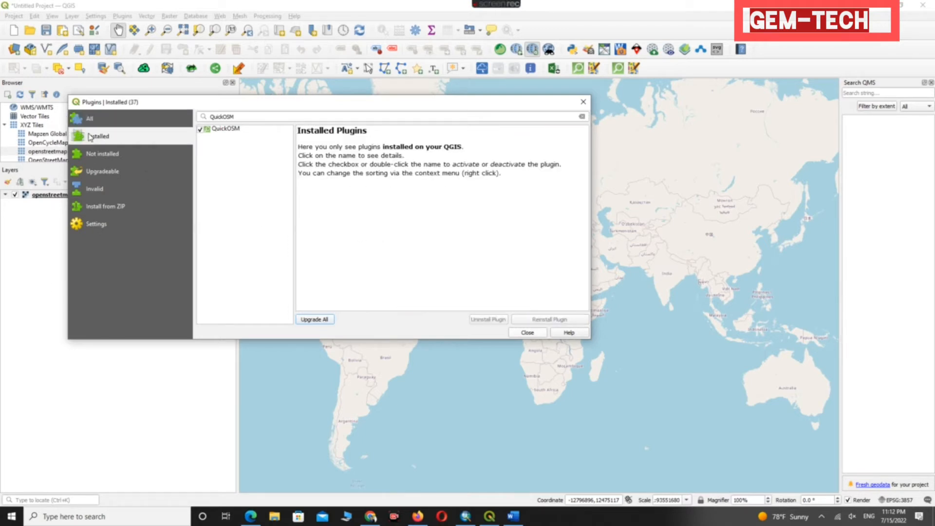
pyautogui.click(243, 129)
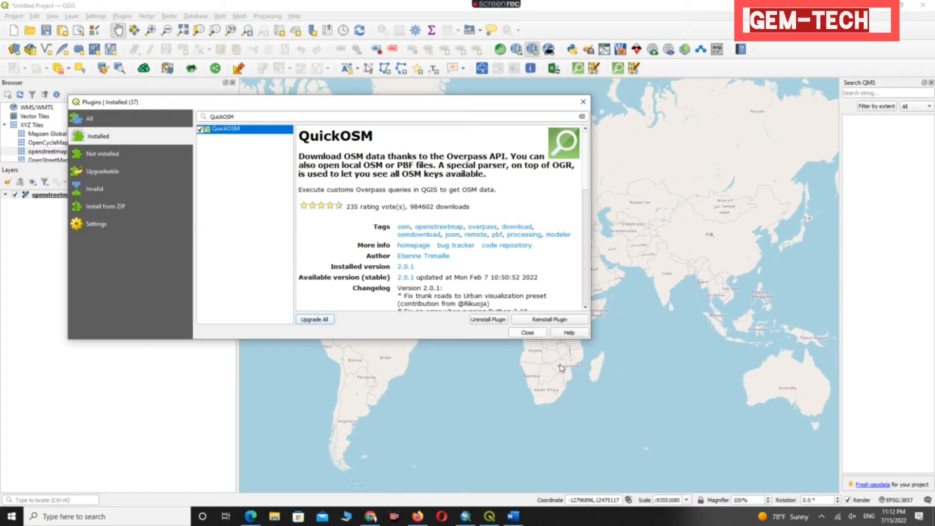
pyautogui.click(528, 333)
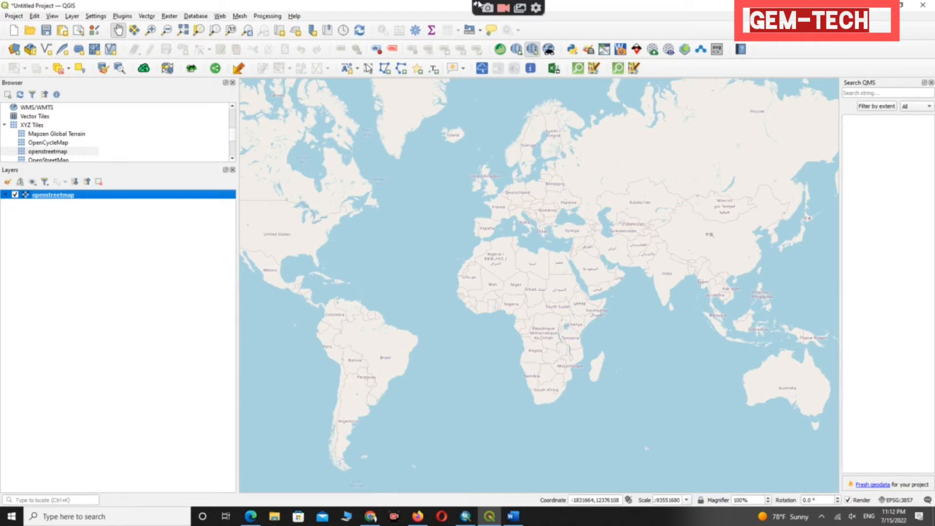
pyautogui.click(503, 8)
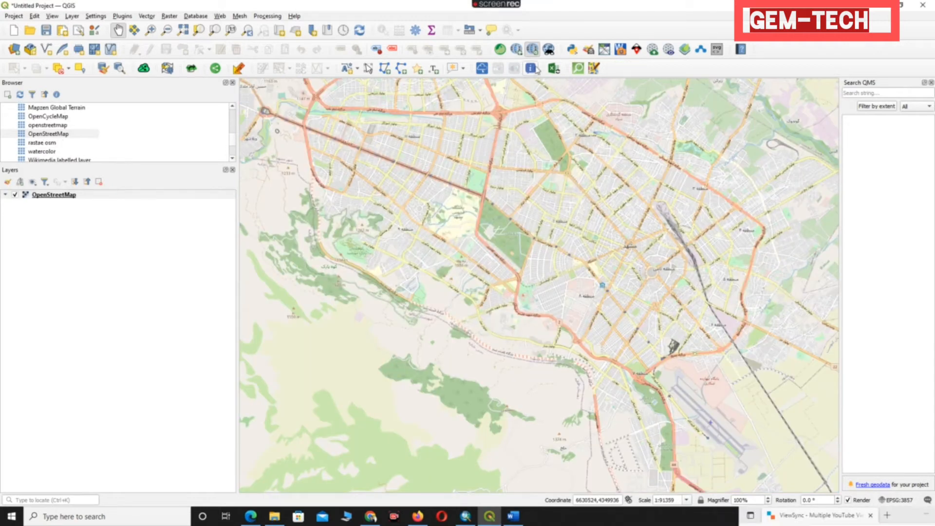
# - Open QuickOSM's quick query and activate its preset search
pyautogui.click(580, 71)
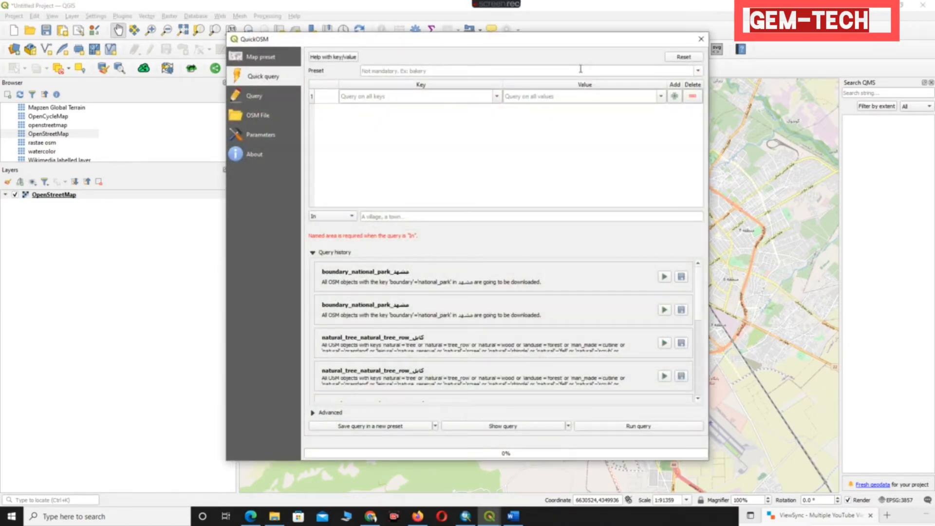
pyautogui.click(698, 72)
pyautogui.click(449, 71)
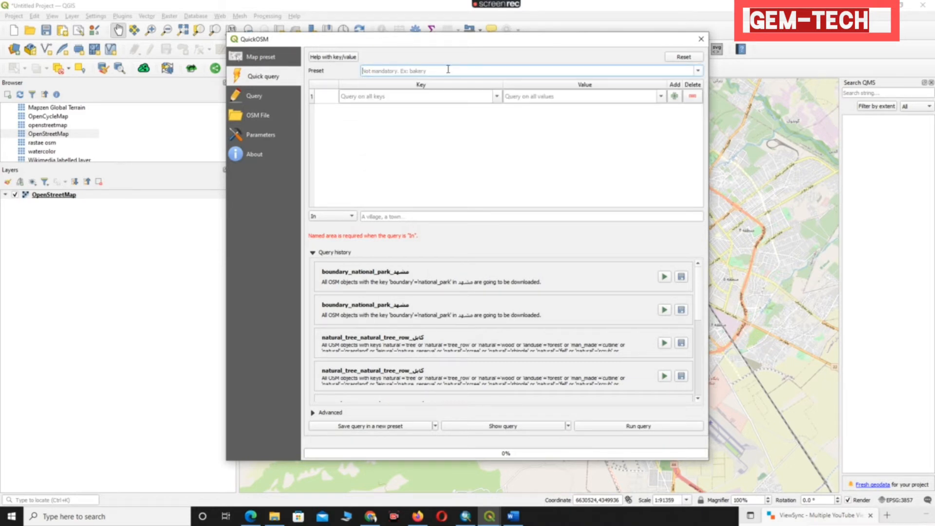
pyautogui.write('پار')
pyautogui.press('BackSpace')
pyautogui.press('BackSpace')
pyautogui.press('BackSpace')
pyautogui.press('BackSpace')
pyautogui.click(613, 523)
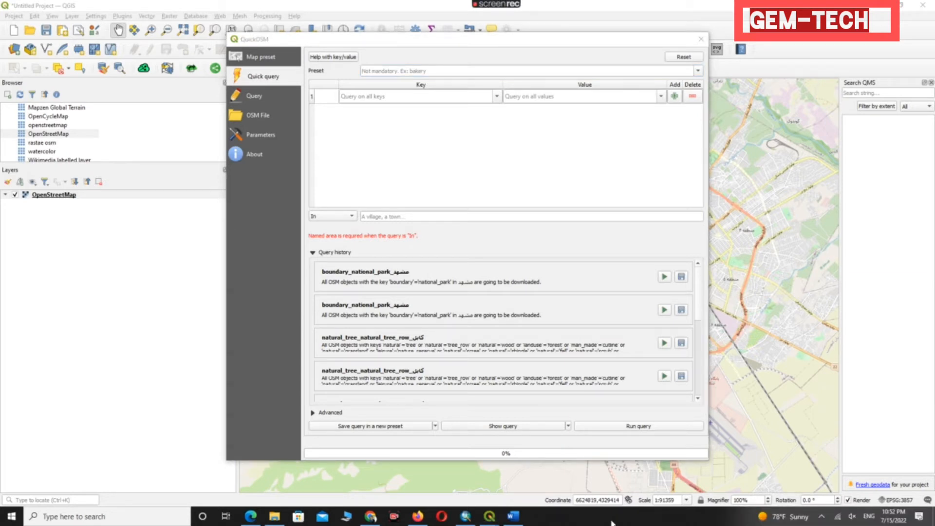
pyautogui.click(436, 71)
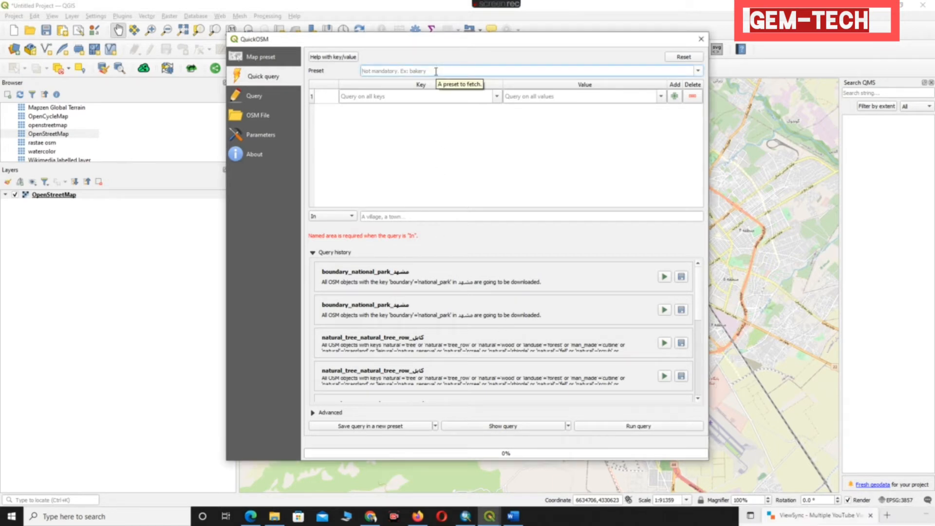
pyautogui.click(607, 517)
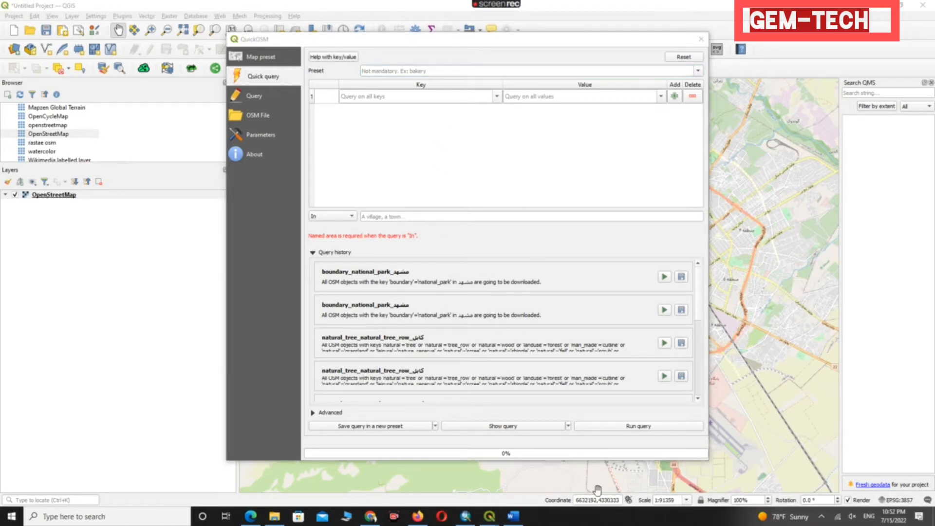
# - Search the presets for "park" and choose Geography/Boundaries/National Park for the quick query
pyautogui.click(414, 67)
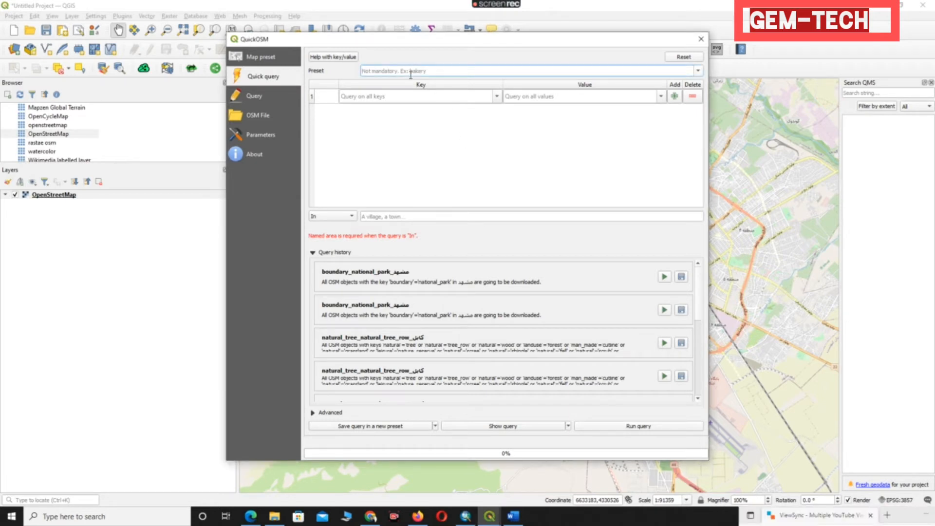
pyautogui.write('par')
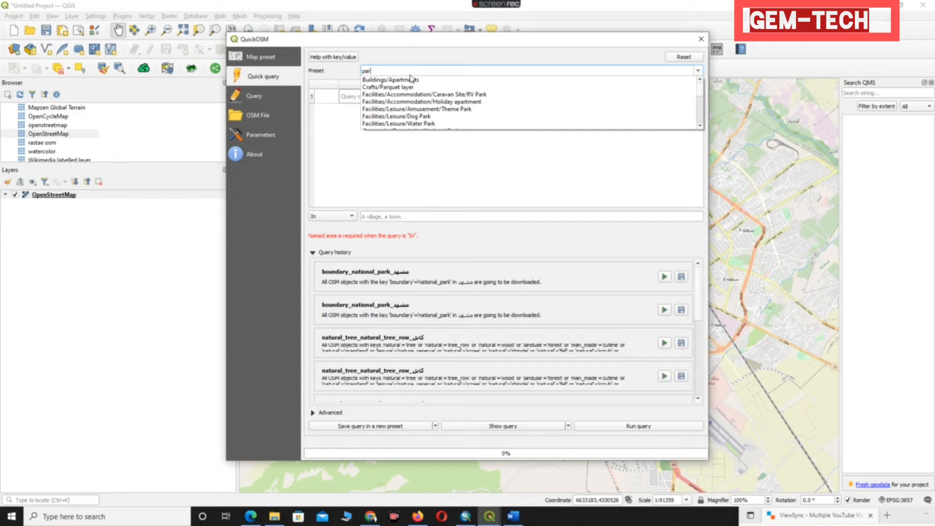
pyautogui.write('k')
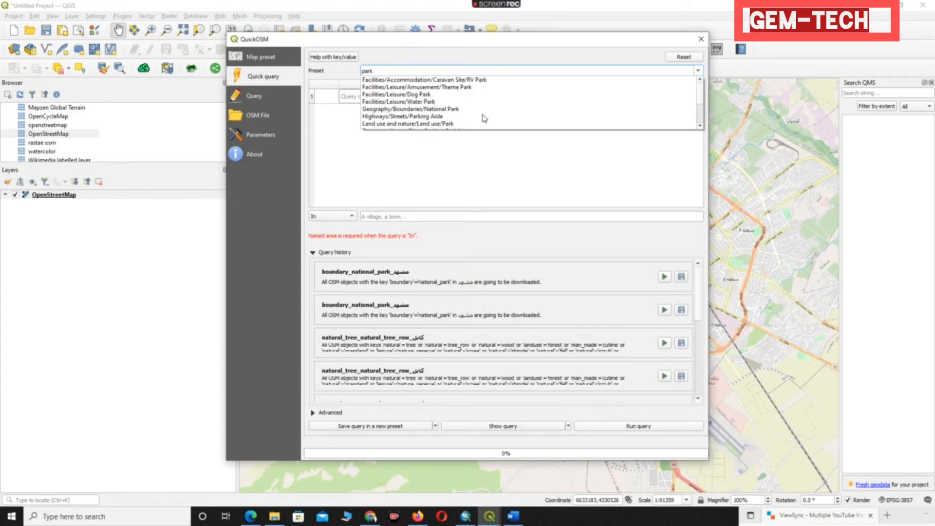
pyautogui.click(437, 110)
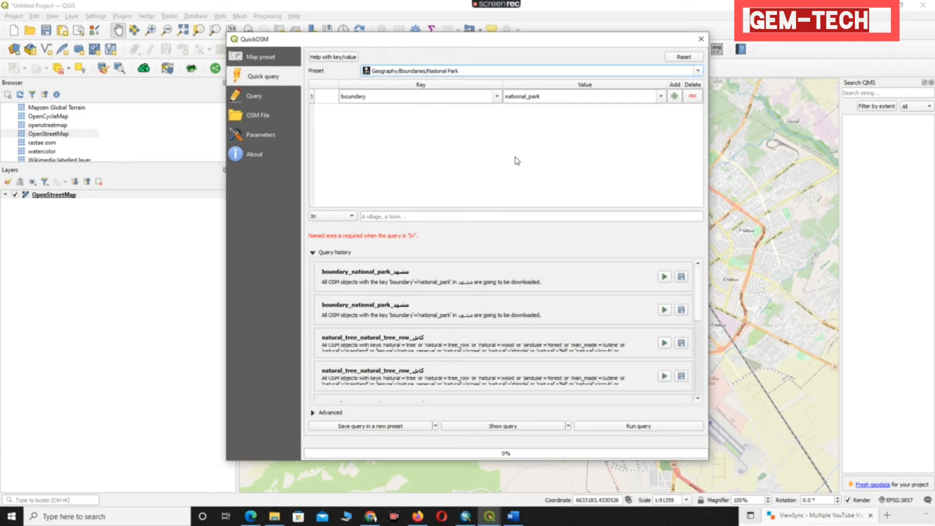
pyautogui.click(404, 217)
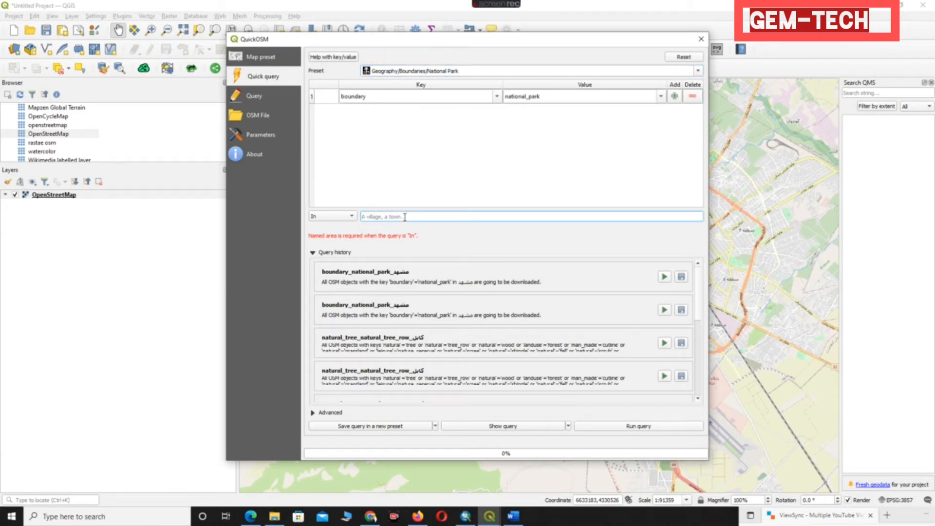
pyautogui.write('for ')
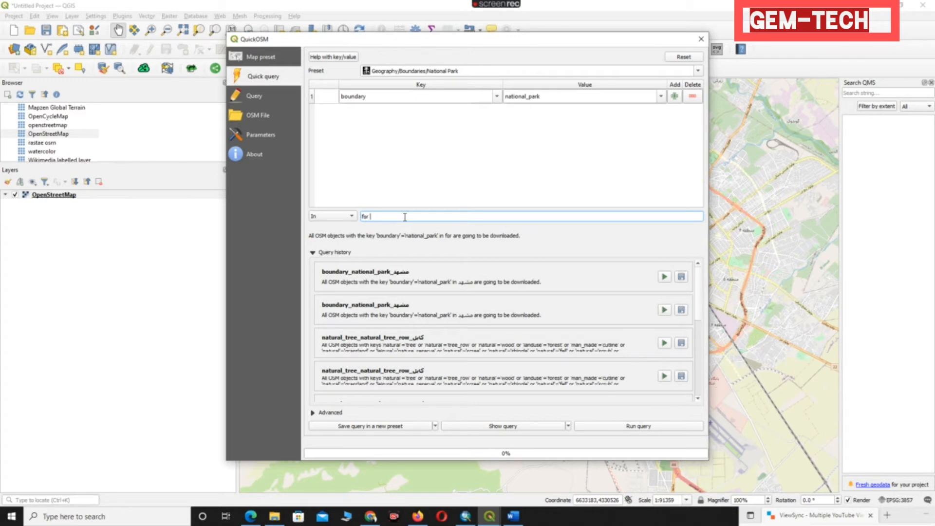
pyautogui.write('ex')
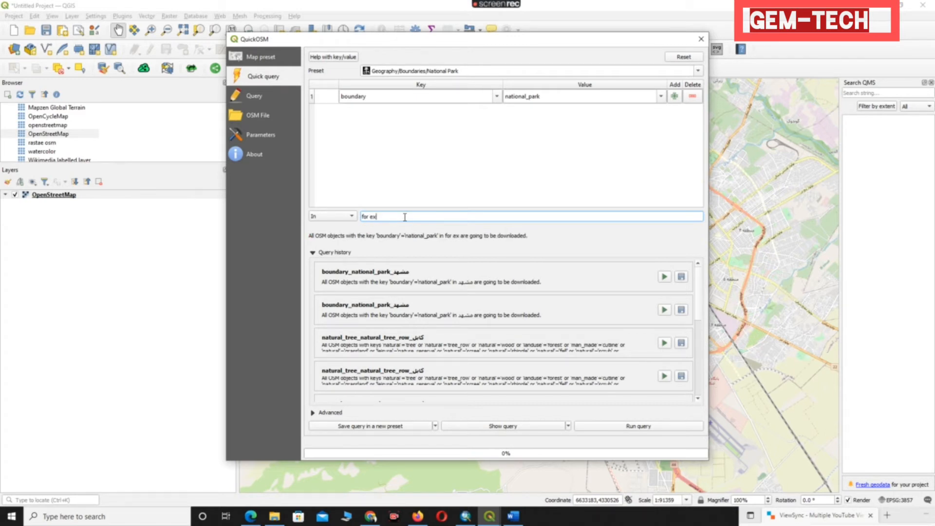
pyautogui.press('BackSpace')
pyautogui.press('BackSpace')
pyautogui.press('BackSpace')
pyautogui.press('BackSpace')
pyautogui.press('BackSpace')
pyautogui.press('BackSpace')
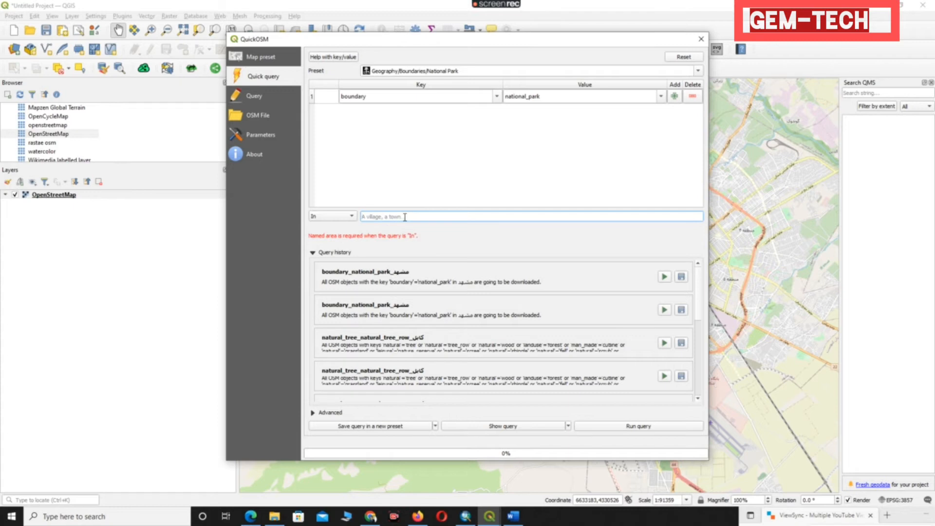
pyautogui.write('pak')
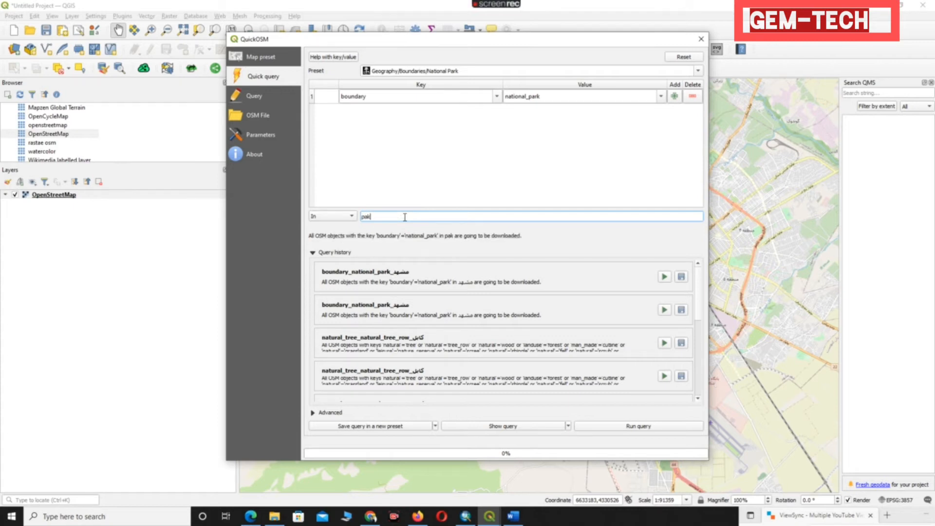
pyautogui.write('sta')
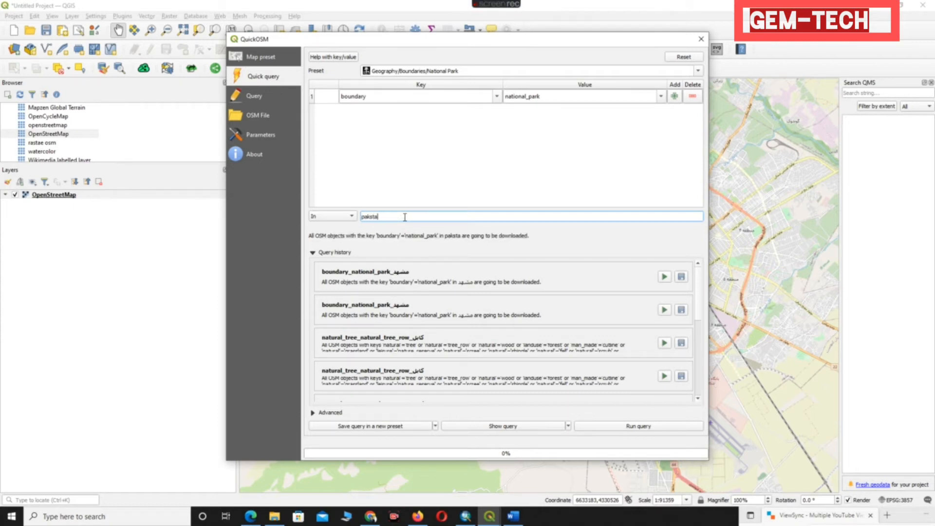
pyautogui.write('n')
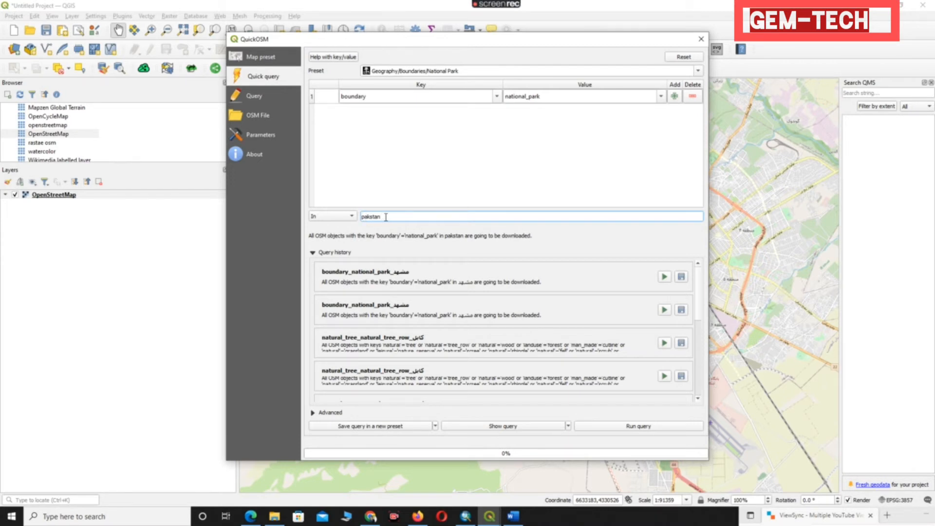
pyautogui.press('BackSpace')
pyautogui.press('BackSpace')
pyautogui.press('BackSpace')
pyautogui.press('BackSpace')
pyautogui.press('BackSpace')
pyautogui.press('BackSpace')
pyautogui.press('BackSpace')
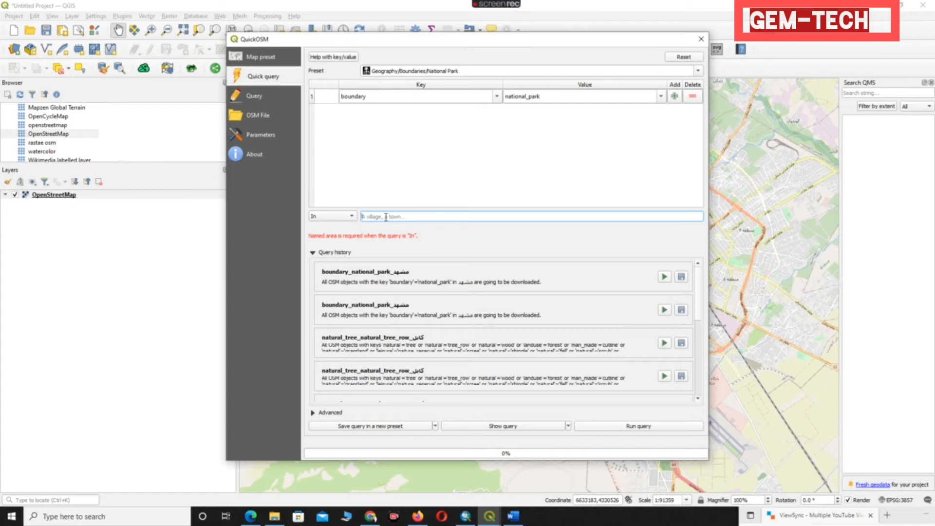
# - Run the national park quick query in the area ایران and close QuickOSM
pyautogui.write('ای')
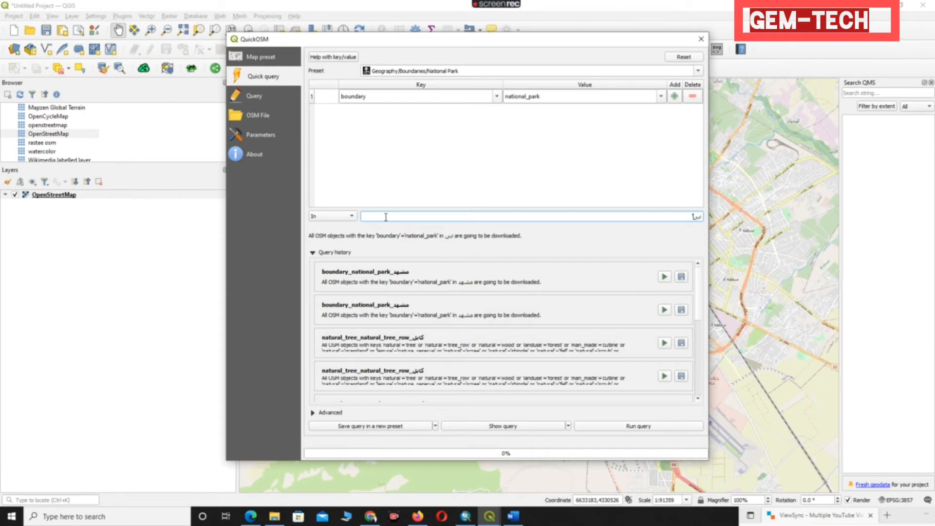
pyautogui.write('ران')
pyautogui.click(331, 217)
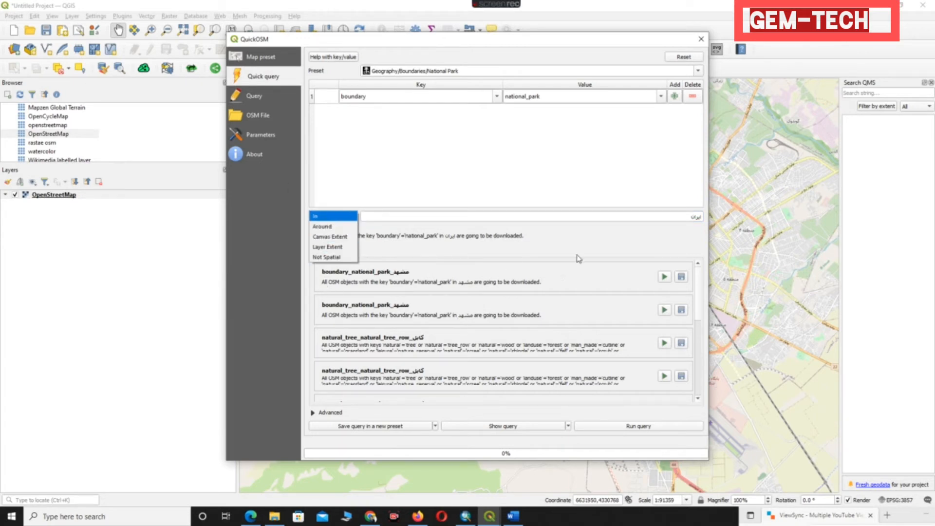
pyautogui.click(323, 217)
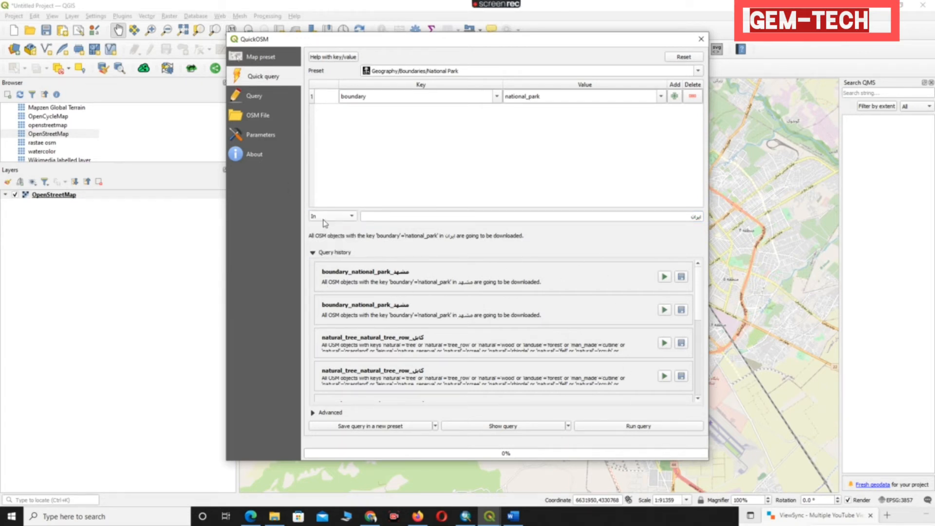
pyautogui.click(648, 427)
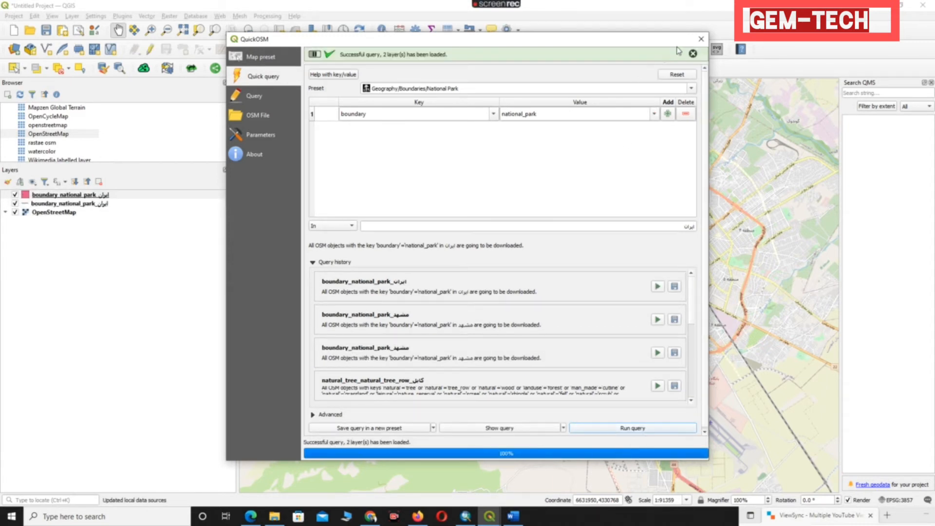
pyautogui.click(701, 39)
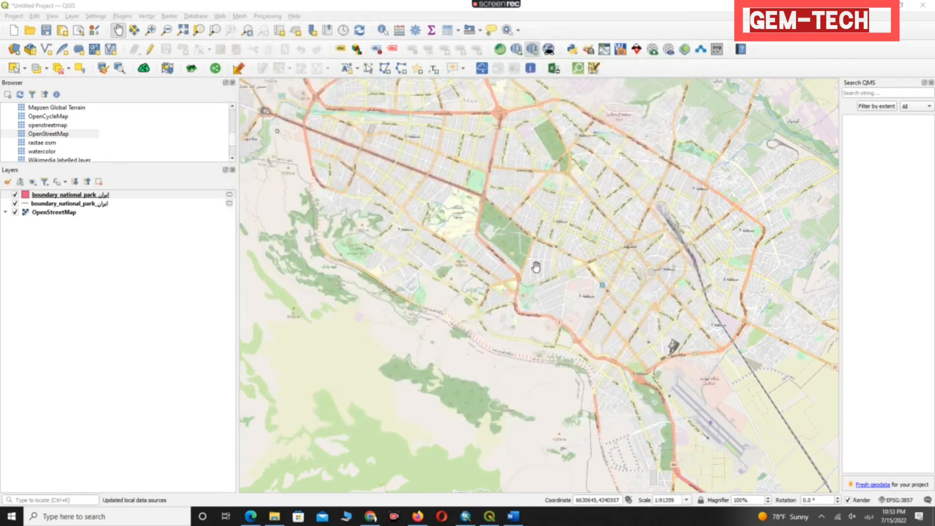
# - Hide the OpenStreetMap base layer and examine the downloaded national park areas on the map
pyautogui.scroll(-3, 536, 267)
pyautogui.scroll(-2, 536, 267)
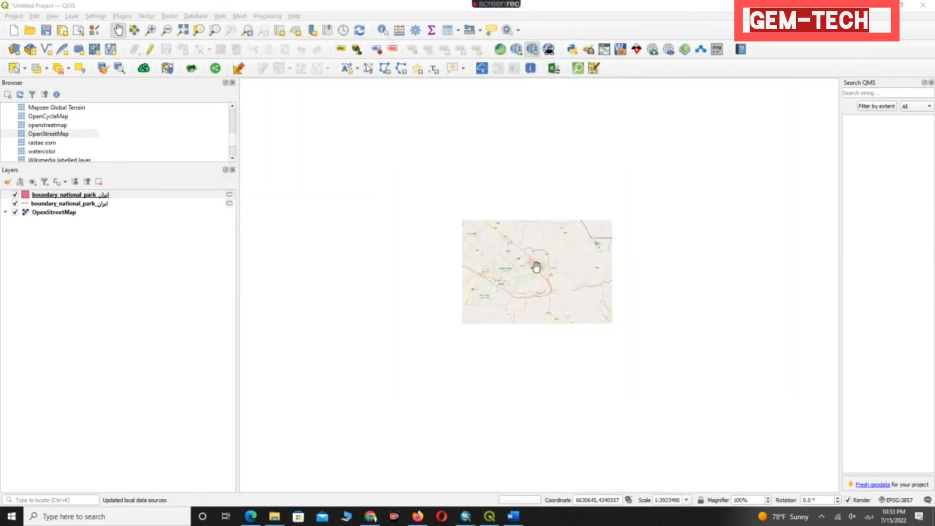
pyautogui.scroll(-1, 427, 261)
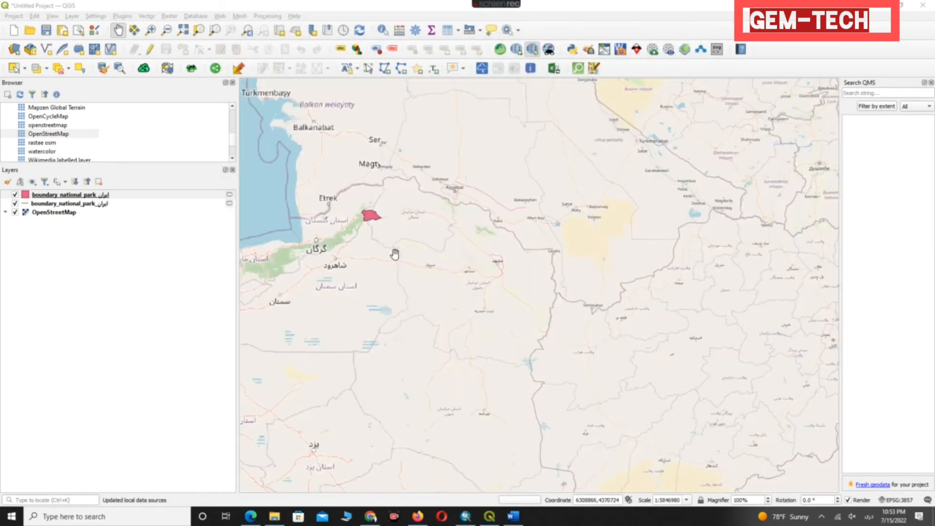
pyautogui.moveTo(353, 225); pyautogui.dragTo(495, 243)
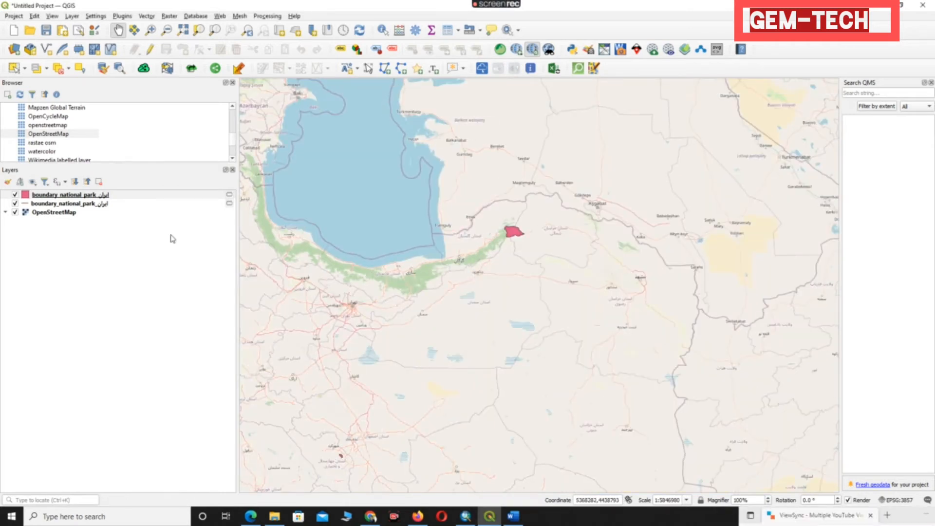
pyautogui.click(15, 213)
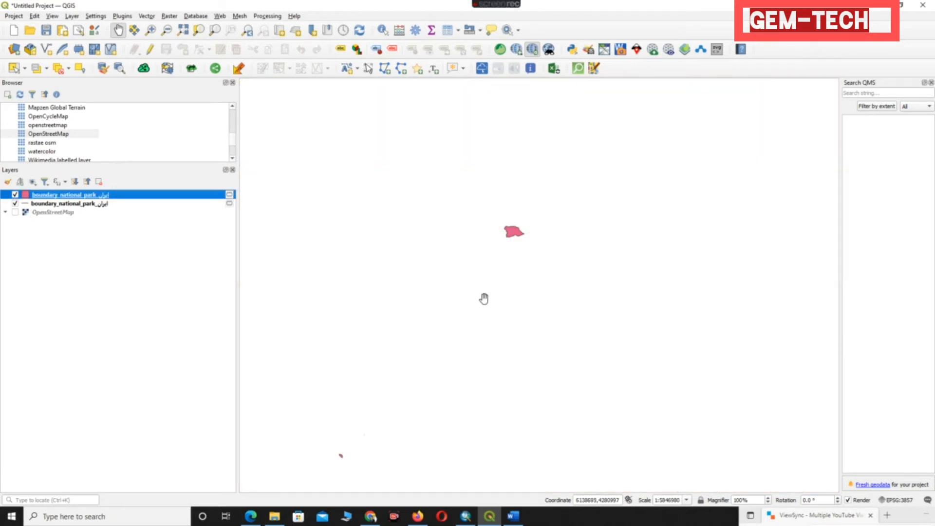
pyautogui.scroll(1, 483, 298)
pyautogui.scroll(-2, 484, 298)
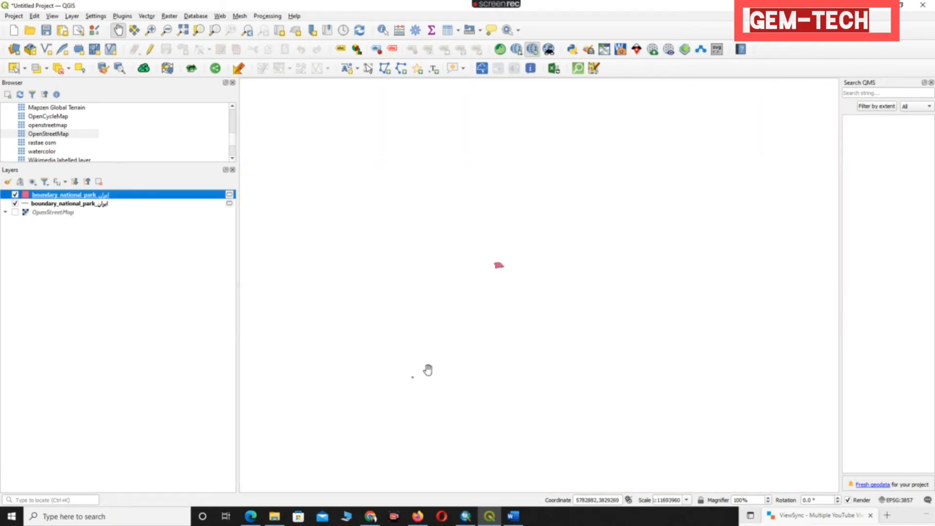
pyautogui.scroll(1, 412, 379)
pyautogui.scroll(2, 428, 383)
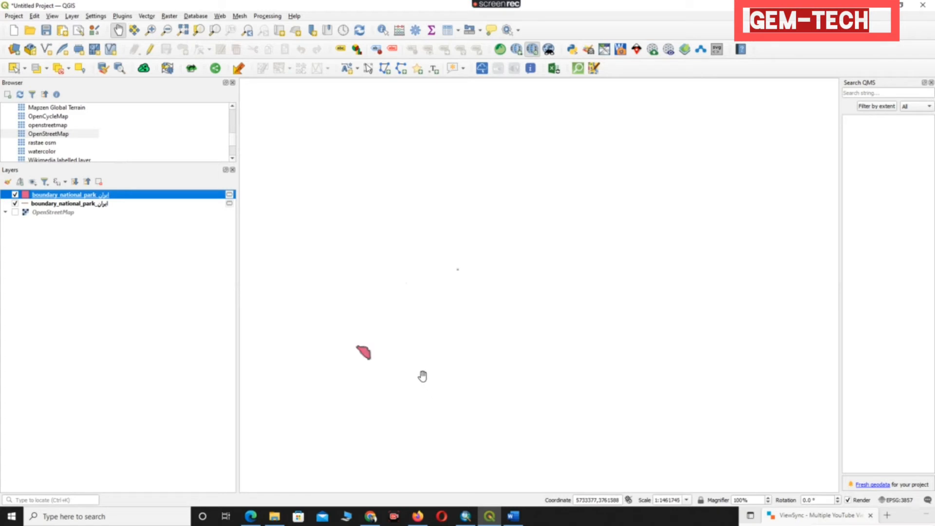
pyautogui.scroll(-2, 480, 330)
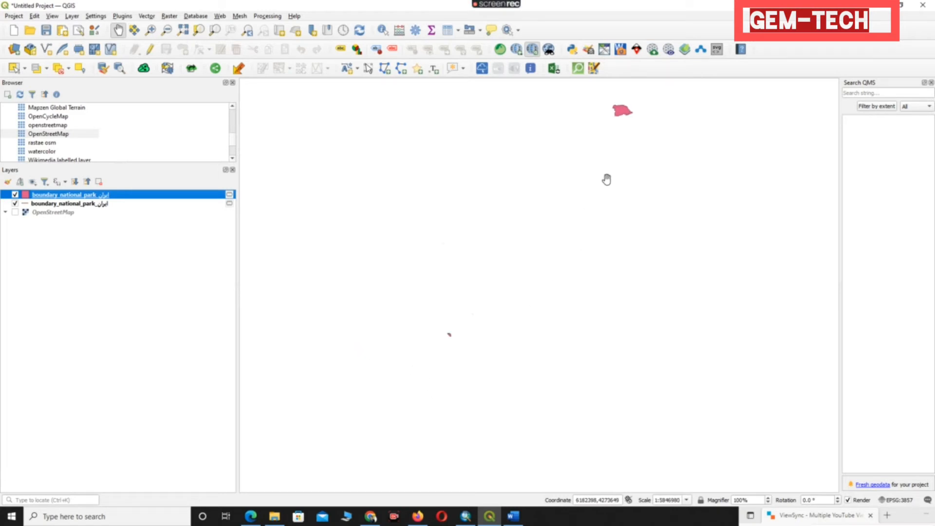
pyautogui.moveTo(607, 179); pyautogui.dragTo(592, 213)
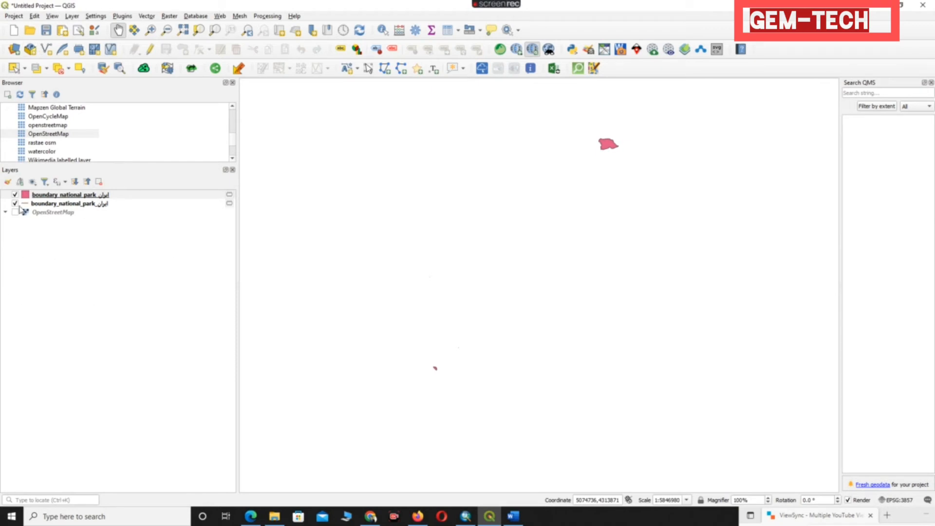
# - Start exporting the boundary_national_park polygon layer with Save Features As
pyautogui.rightClick(72, 197)
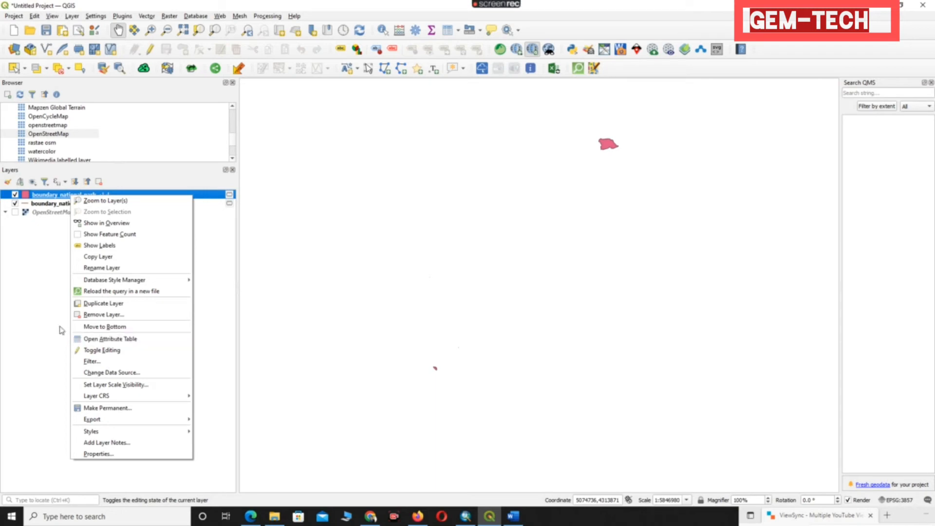
pyautogui.click(46, 301)
pyautogui.rightClick(87, 195)
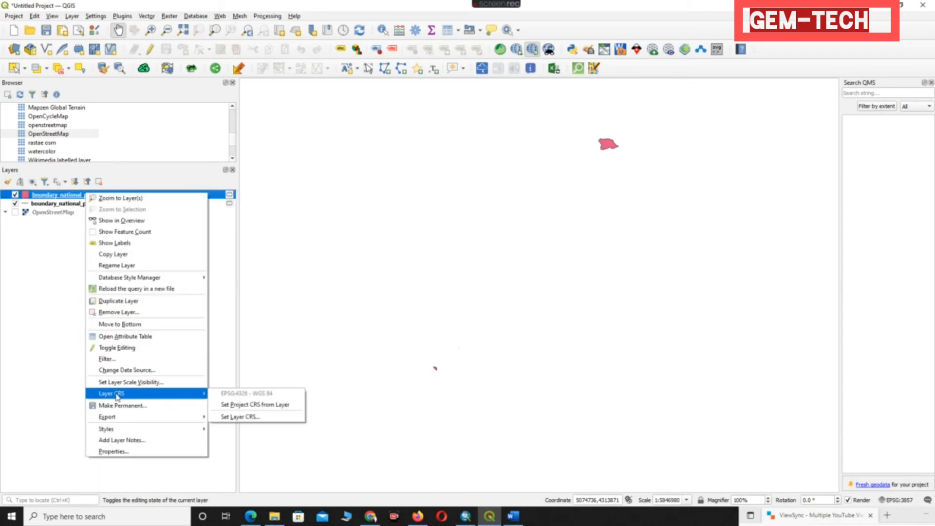
pyautogui.moveTo(141, 417)
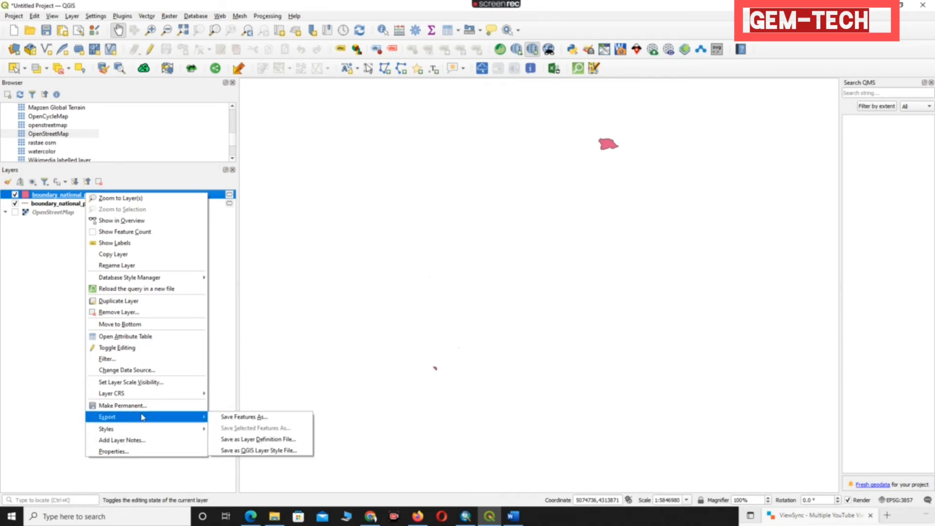
pyautogui.click(239, 418)
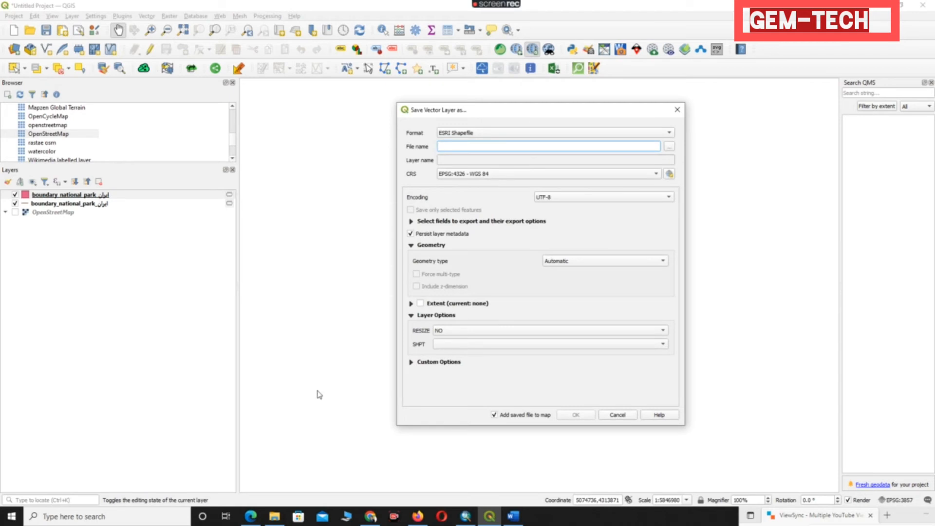
# - Browse for the shapefile's save location and create a new folder on the Desktop
pyautogui.click(669, 146)
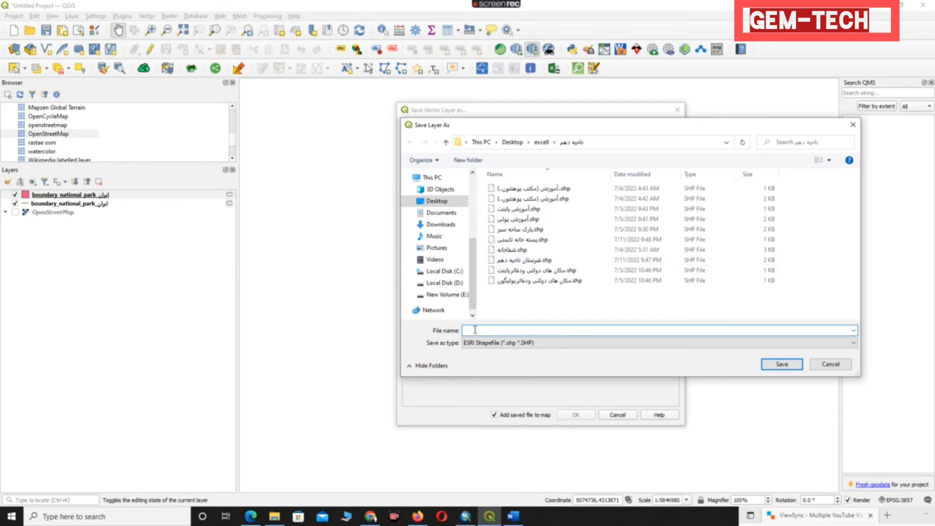
pyautogui.click(447, 283)
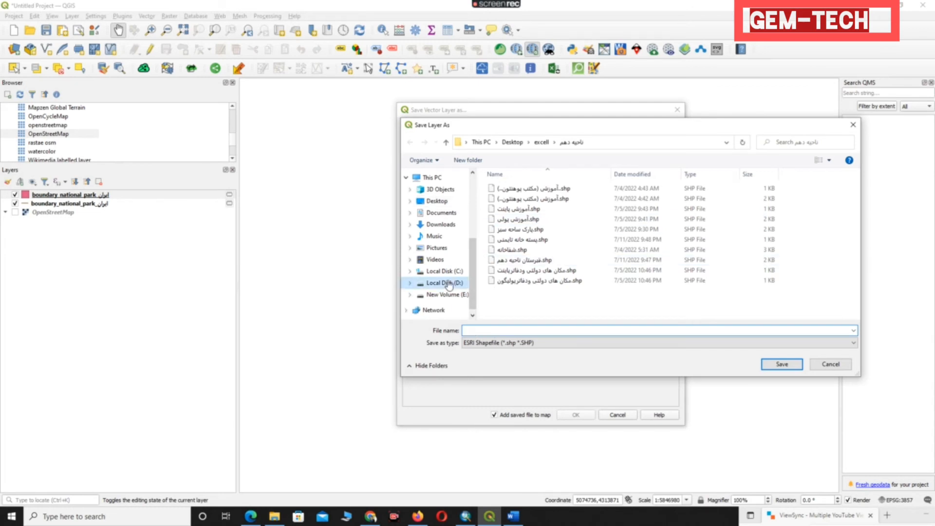
pyautogui.click(430, 202)
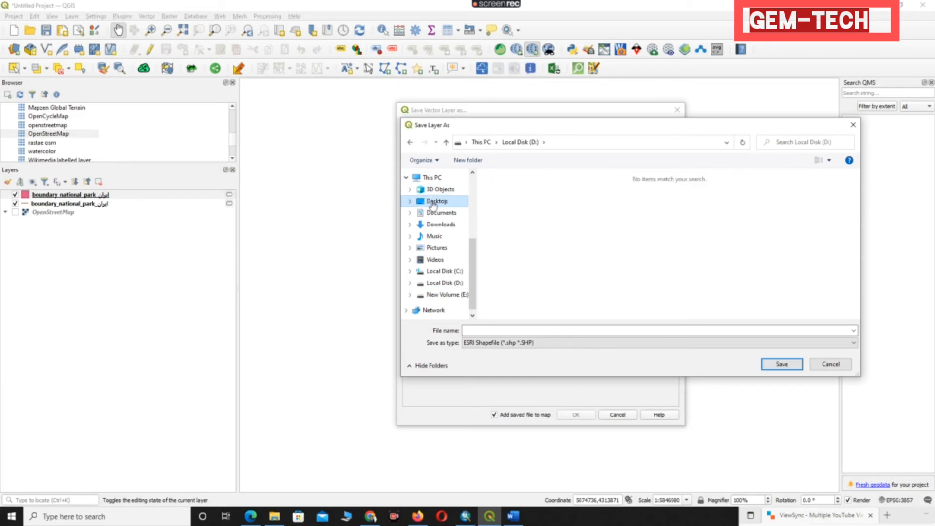
pyautogui.rightClick(630, 244)
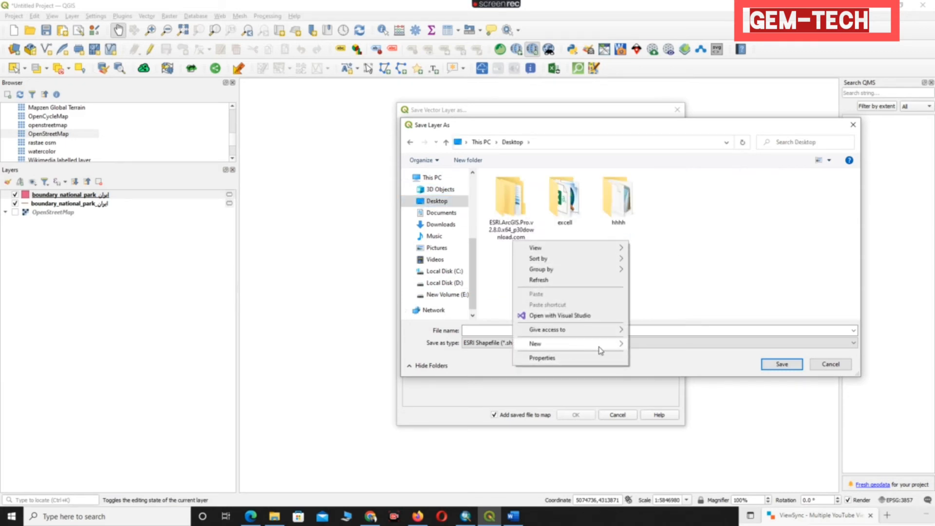
pyautogui.click(640, 346)
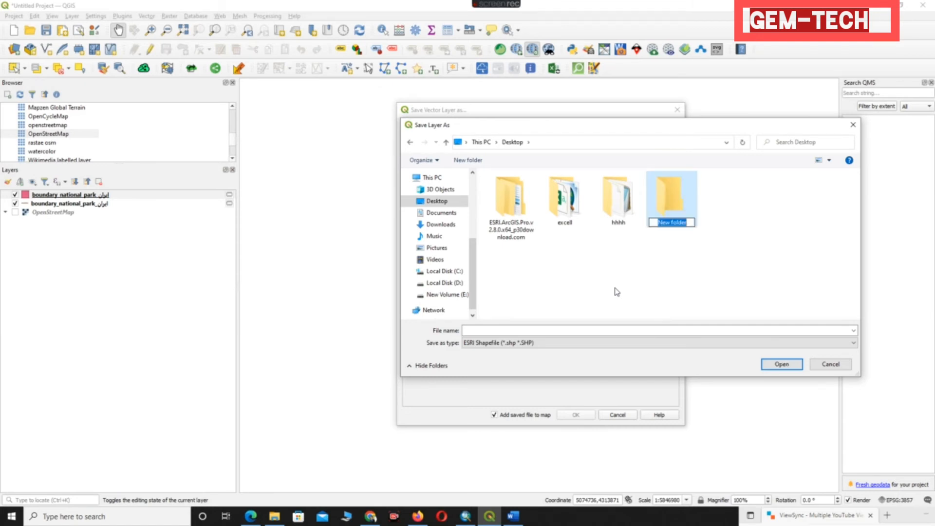
pyautogui.write('د')
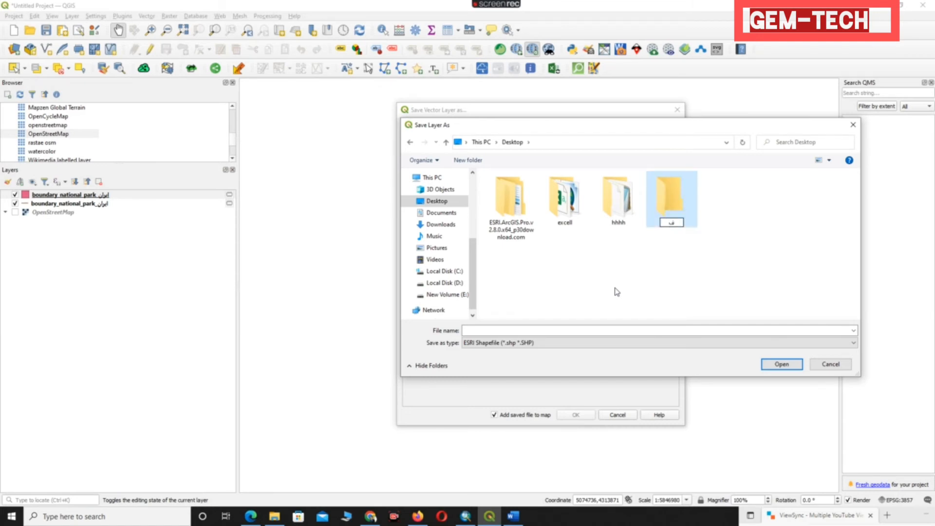
pyautogui.press('BackSpace')
pyautogui.write('حشقن')
pyautogui.press('BackSpace')
pyautogui.press('BackSpace')
pyautogui.press('BackSpace')
pyautogui.press('BackSpace')
pyautogui.write('par')
pyautogui.press('BackSpace')
pyautogui.press('BackSpace')
pyautogui.press('BackSpace')
pyautogui.press('BackSpace')
# - Name the new folder "N park geoghraphy band" and open it as the save location
pyautogui.write('N park ge')
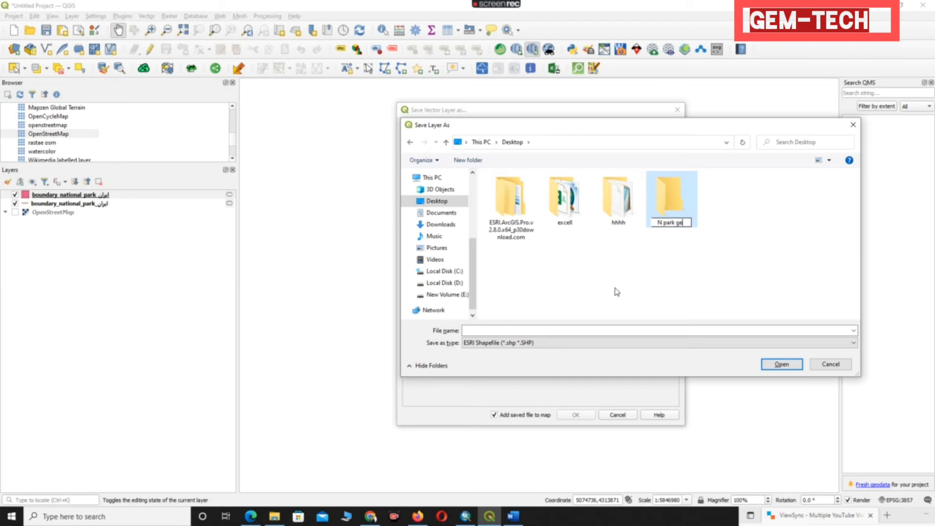
pyautogui.write('oghraphy')
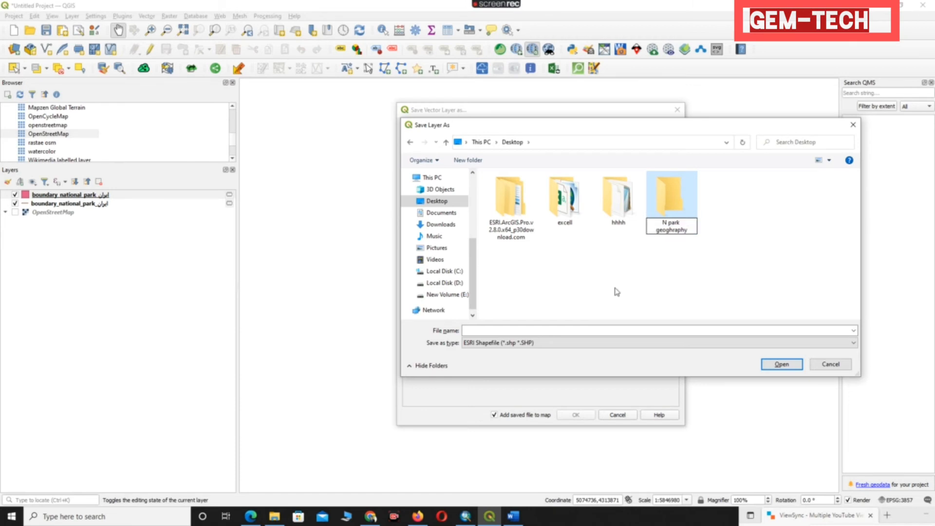
pyautogui.write(' band')
pyautogui.press('Return')
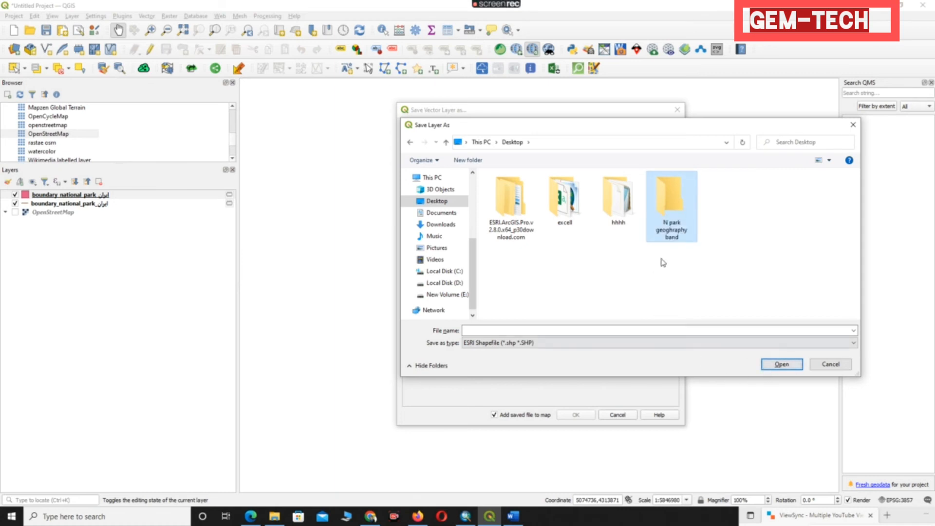
pyautogui.doubleClick(678, 206)
pyautogui.click(774, 363)
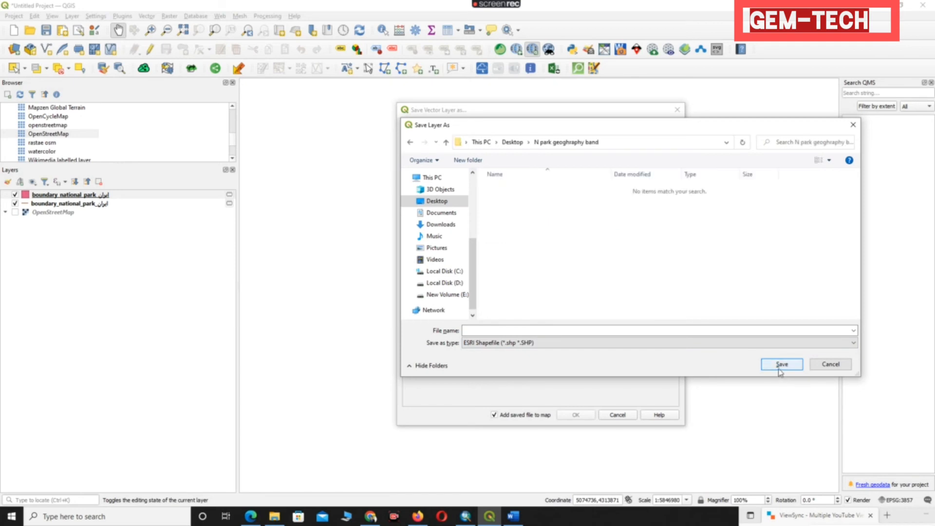
# - Save the shapefile under the name "iran _n" in the N park geoghraphy band folder
pyautogui.click(500, 329)
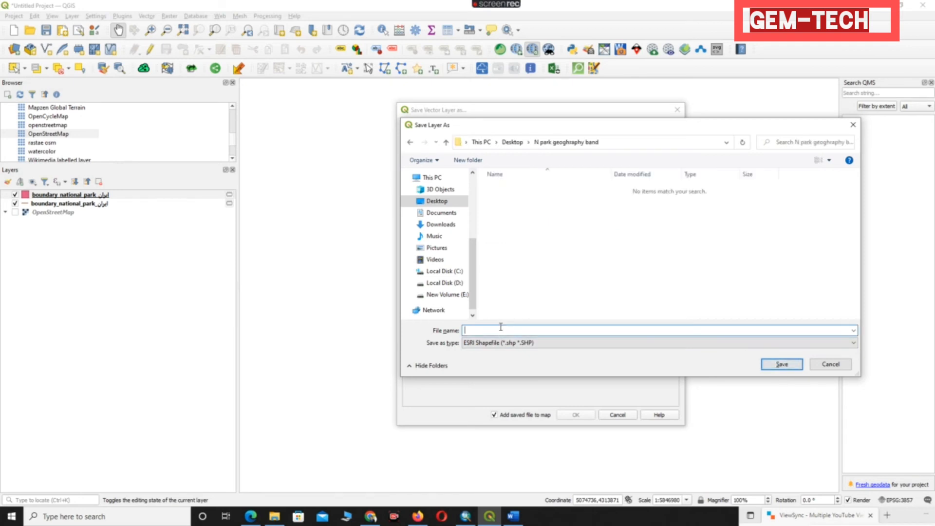
pyautogui.write('iran _n')
pyautogui.click(776, 370)
pyautogui.click(780, 369)
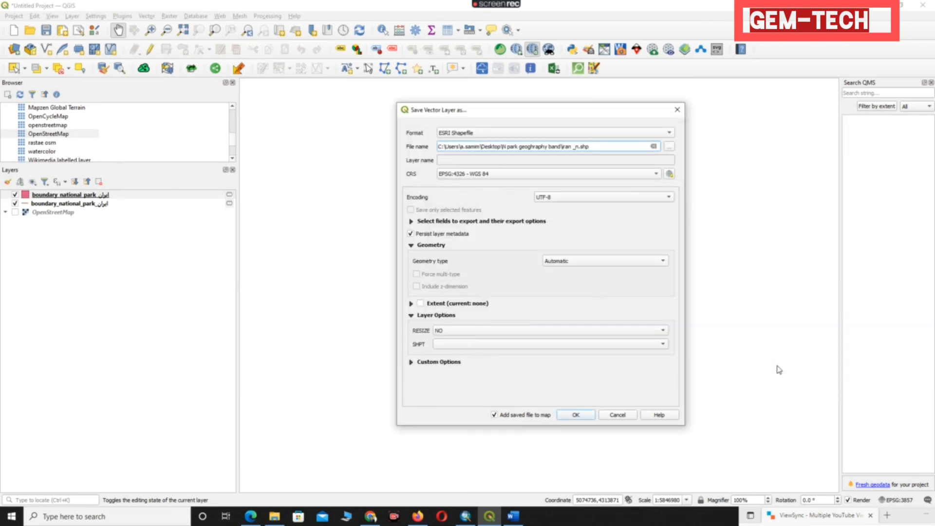
# - Export the boundary_national_park polygon layer in ESRI Shapefile format with the EPSG:4326 - WGS 84 CRS
pyautogui.click(673, 136)
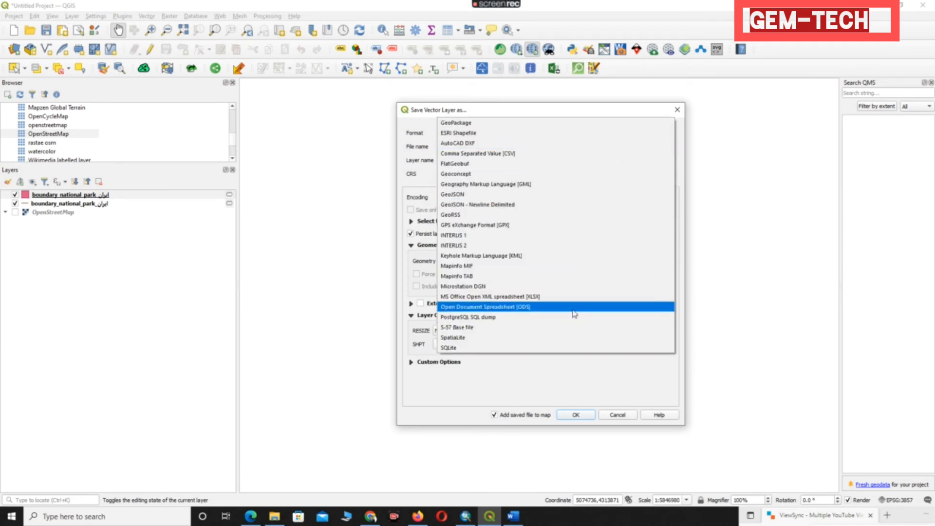
pyautogui.click(505, 135)
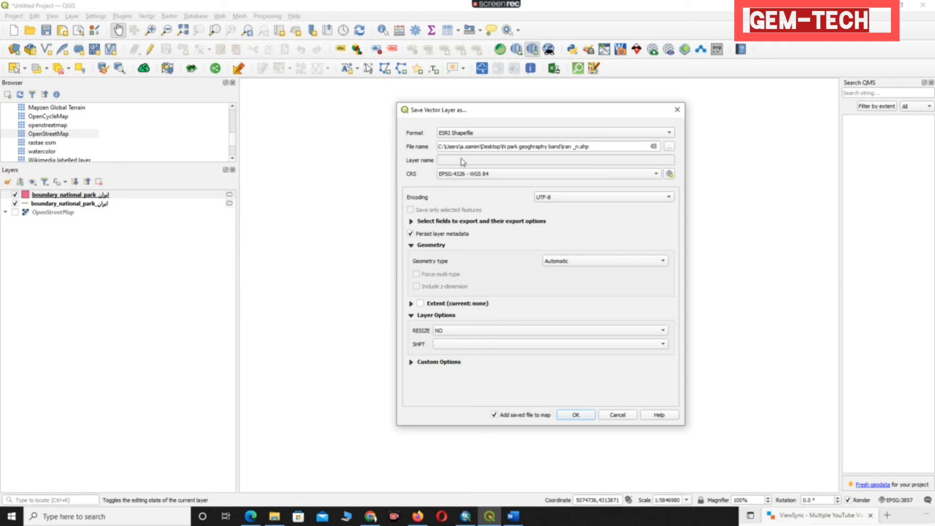
pyautogui.click(534, 174)
pyautogui.click(533, 176)
pyautogui.click(577, 416)
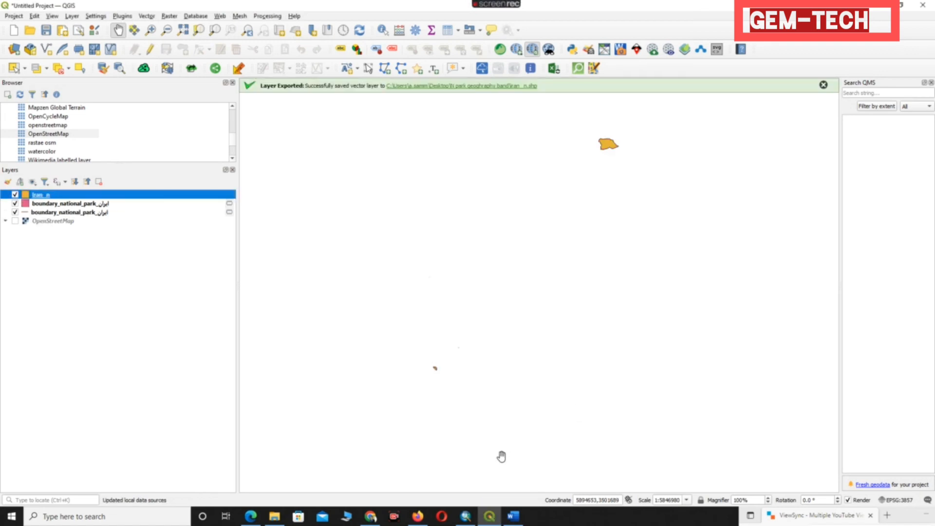
# - Open the export choices for the boundary_national_park line layer
pyautogui.rightClick(72, 212)
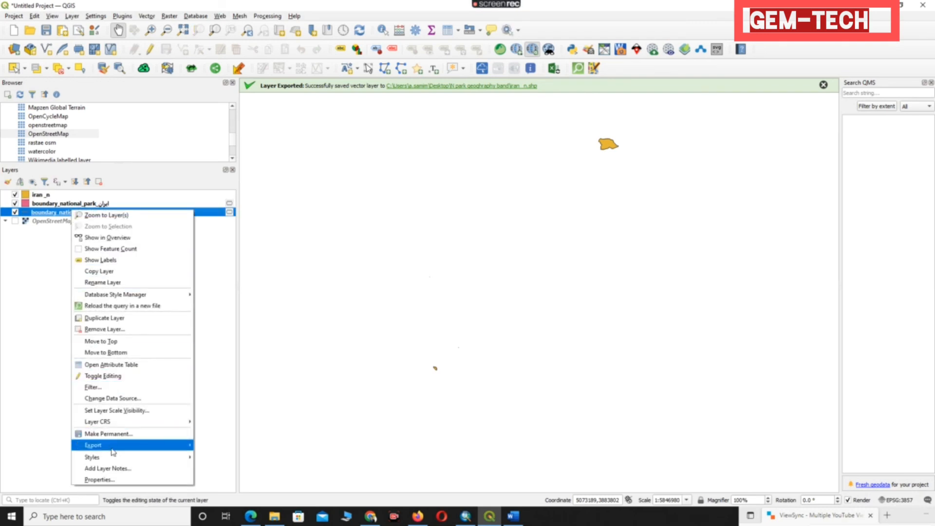
pyautogui.moveTo(110, 445)
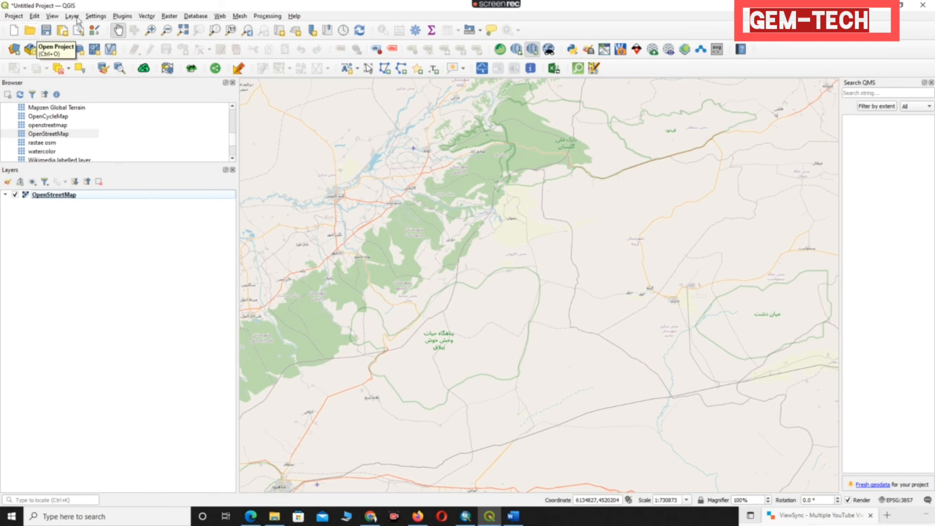
# - Start adding a vector layer and browse for its source files in the N park geoghraphy band folder
pyautogui.click(147, 16)
pyautogui.moveTo(168, 17)
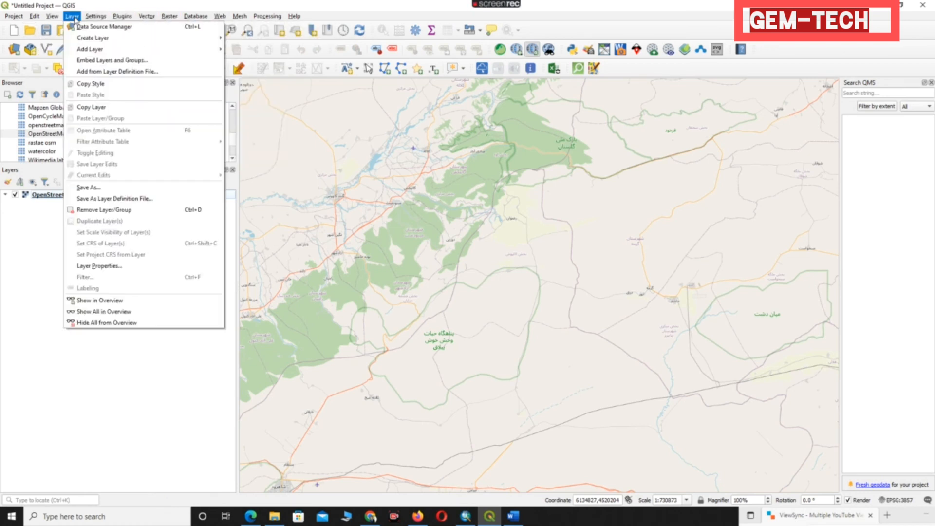
pyautogui.moveTo(96, 16)
pyautogui.moveTo(171, 51)
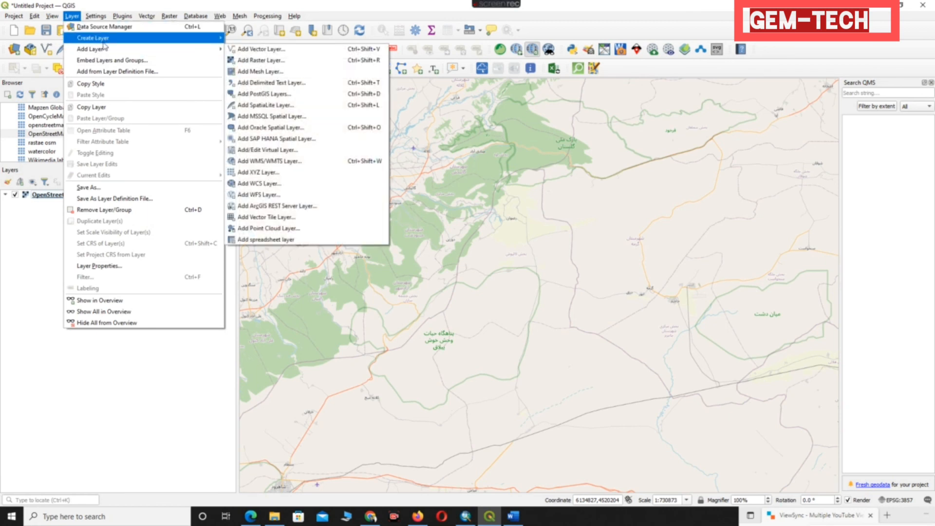
pyautogui.click(260, 49)
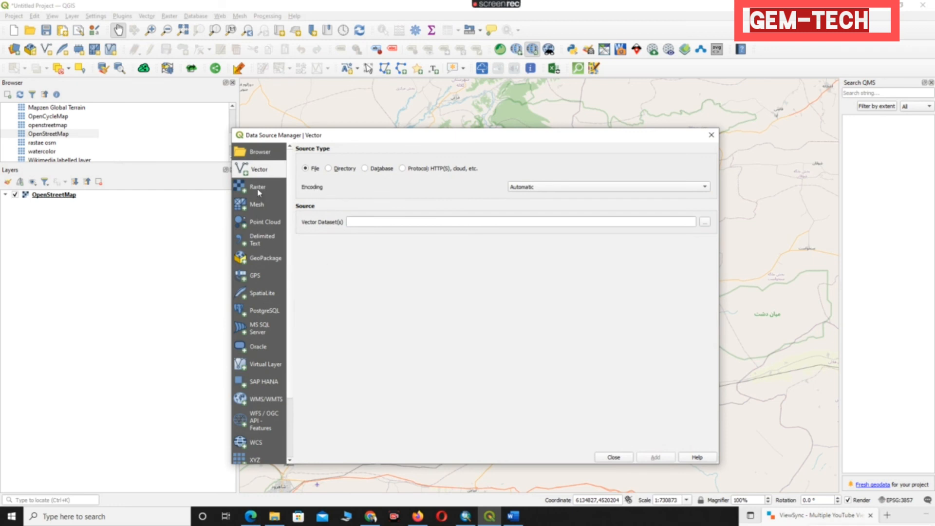
pyautogui.click(706, 222)
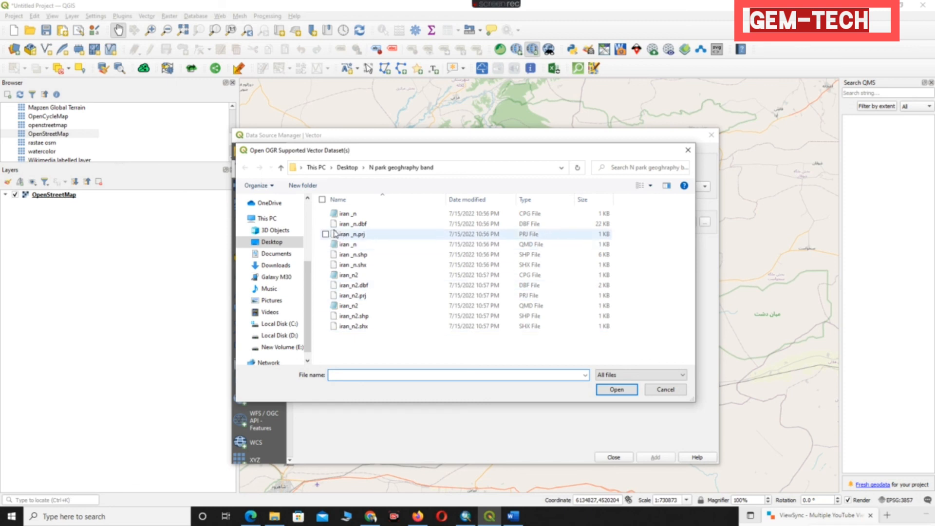
# - Choose all the iran _n files as the vector datasets, leaving out the iran_n2 files
pyautogui.click(322, 199)
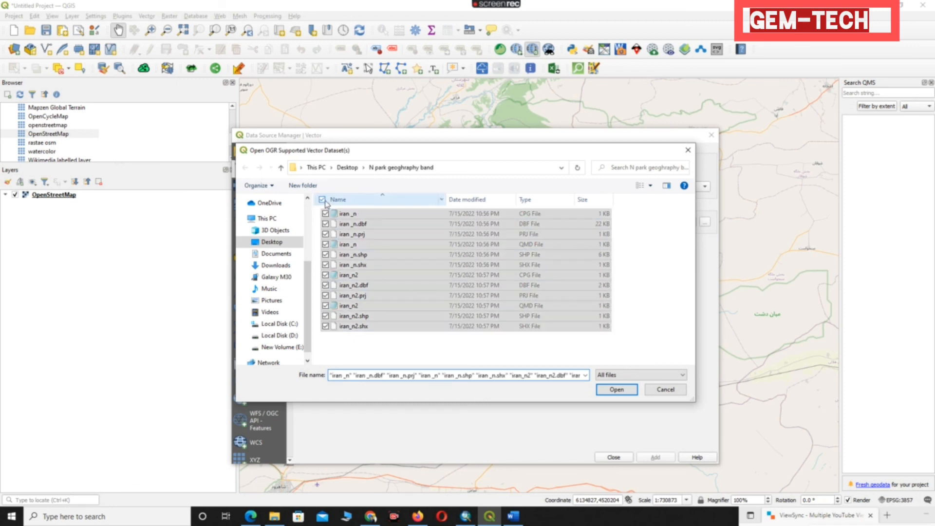
pyautogui.click(326, 326)
pyautogui.click(326, 316)
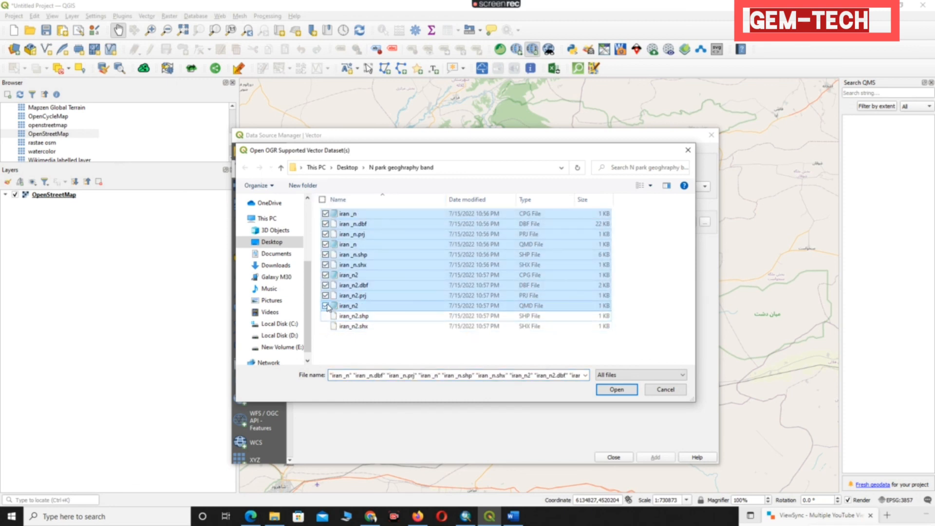
pyautogui.click(326, 306)
pyautogui.click(325, 295)
pyautogui.click(326, 285)
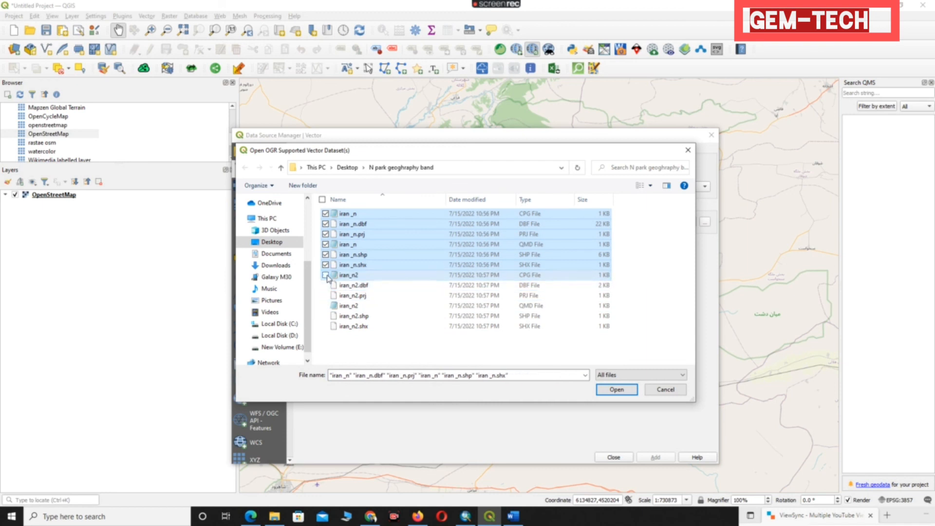
pyautogui.click(325, 274)
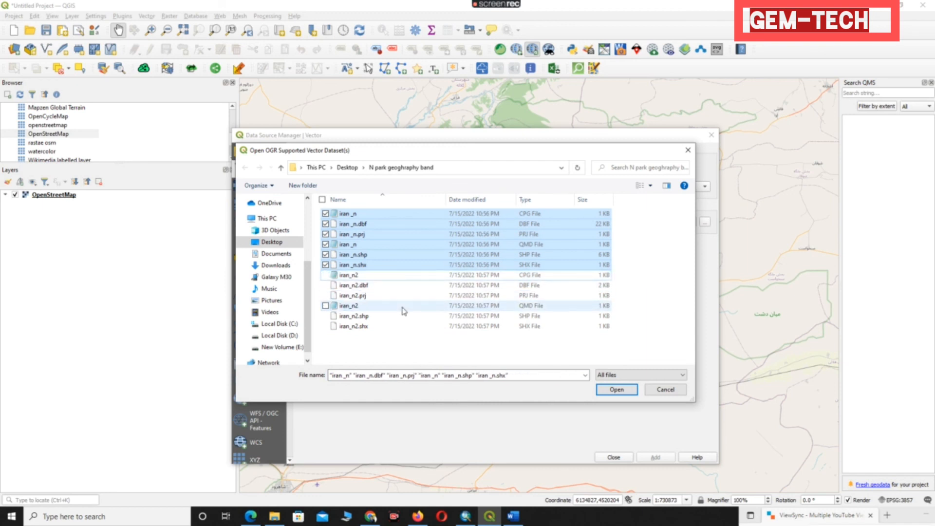
pyautogui.click(617, 390)
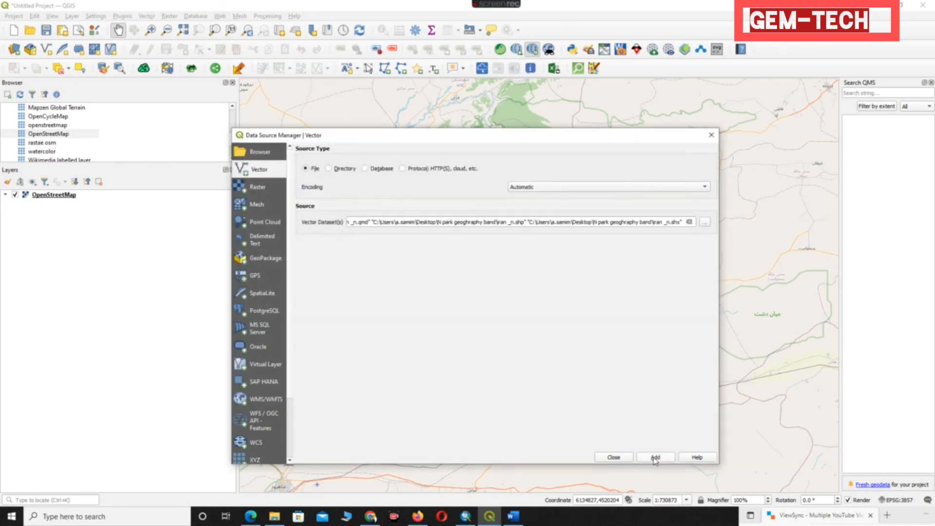
# - Add the chosen iran _n datasets to the map and dismiss the data source messages
pyautogui.click(655, 458)
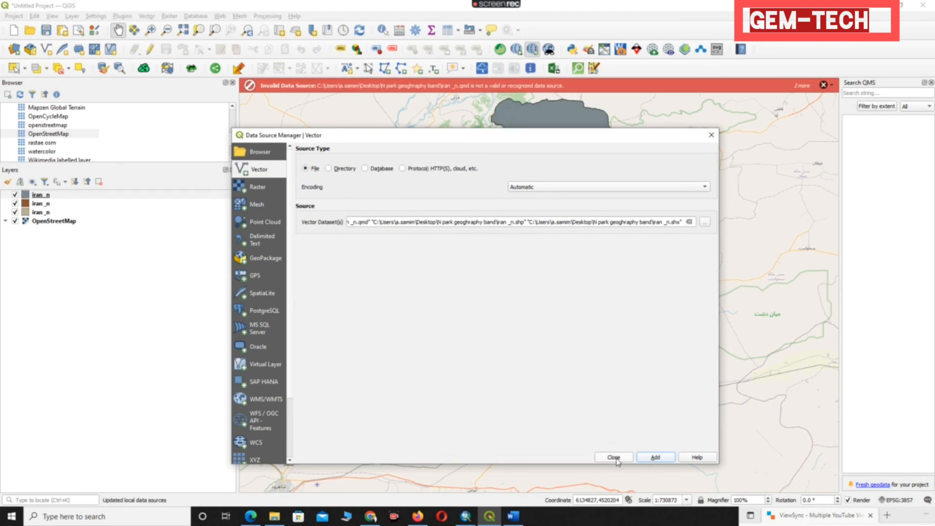
pyautogui.click(615, 459)
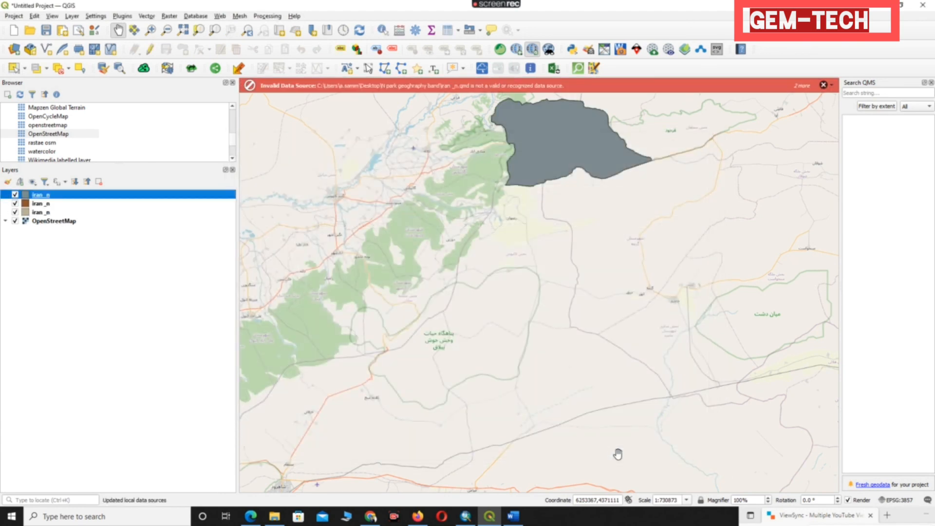
pyautogui.click(824, 86)
pyautogui.click(824, 86)
pyautogui.click(824, 86)
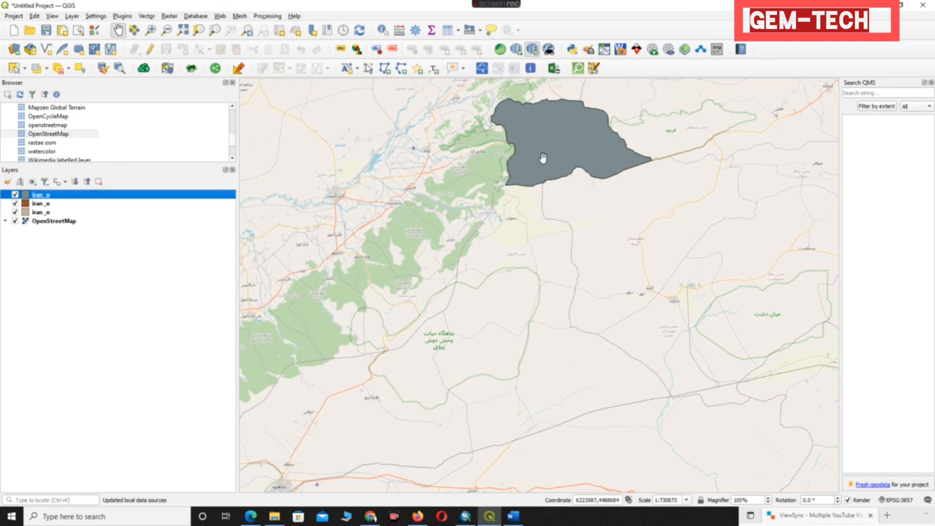
# - Remove the two duplicate iran _n layers below the uppermost one from the project
pyautogui.doubleClick(29, 196)
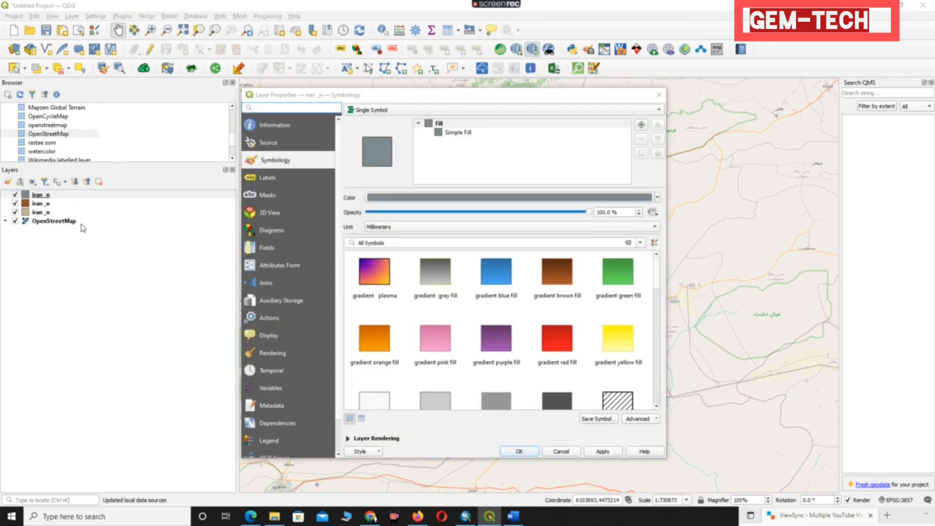
pyautogui.click(659, 95)
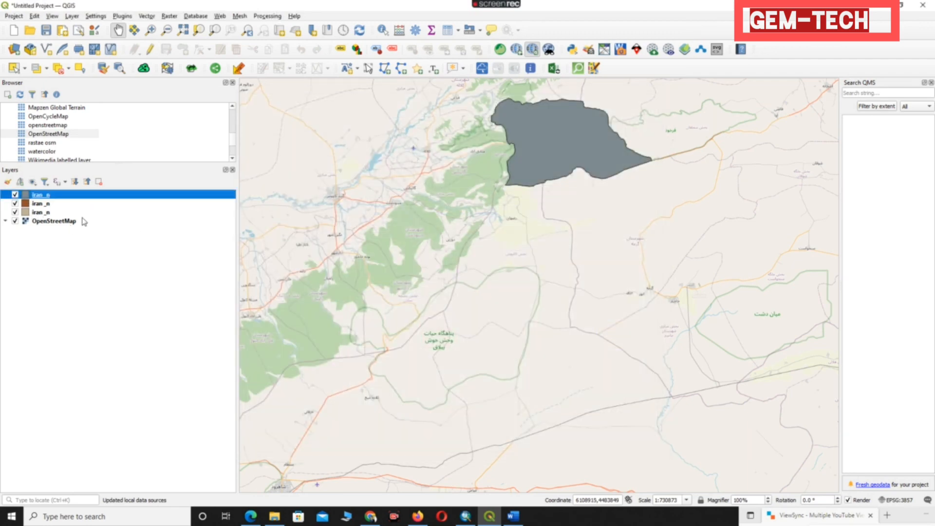
pyautogui.rightClick(66, 207)
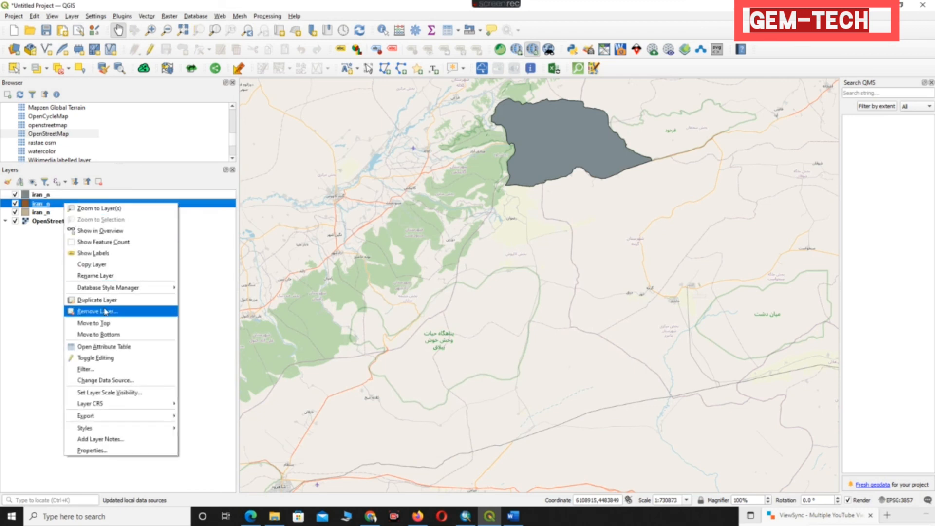
pyautogui.click(148, 303)
pyautogui.click(448, 269)
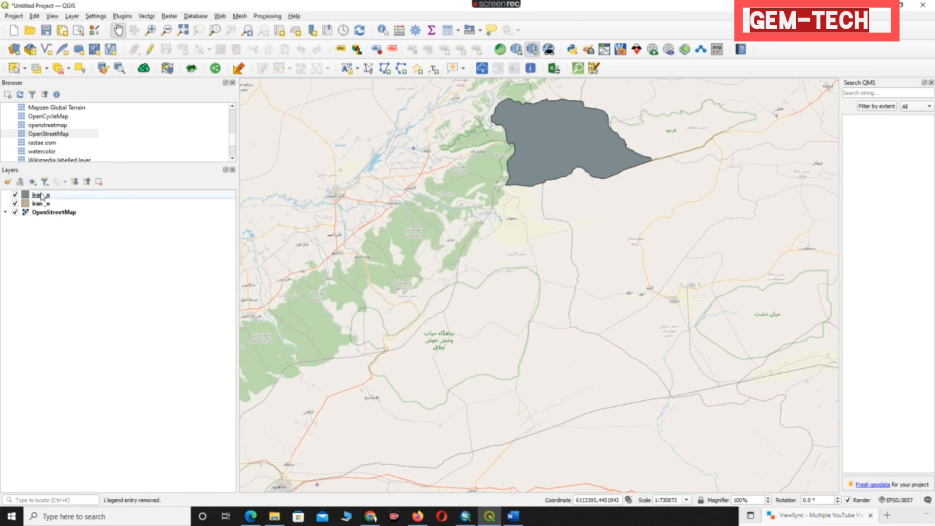
pyautogui.rightClick(56, 204)
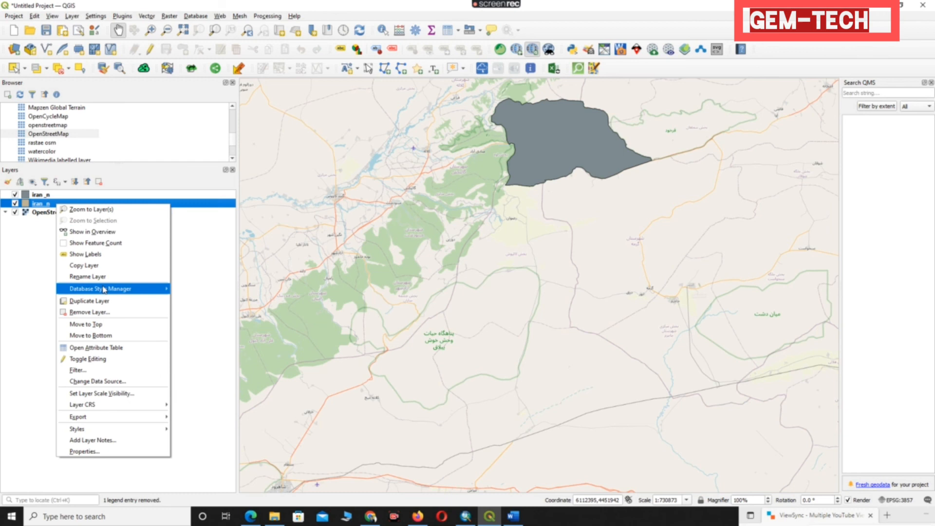
pyautogui.click(108, 312)
pyautogui.click(450, 269)
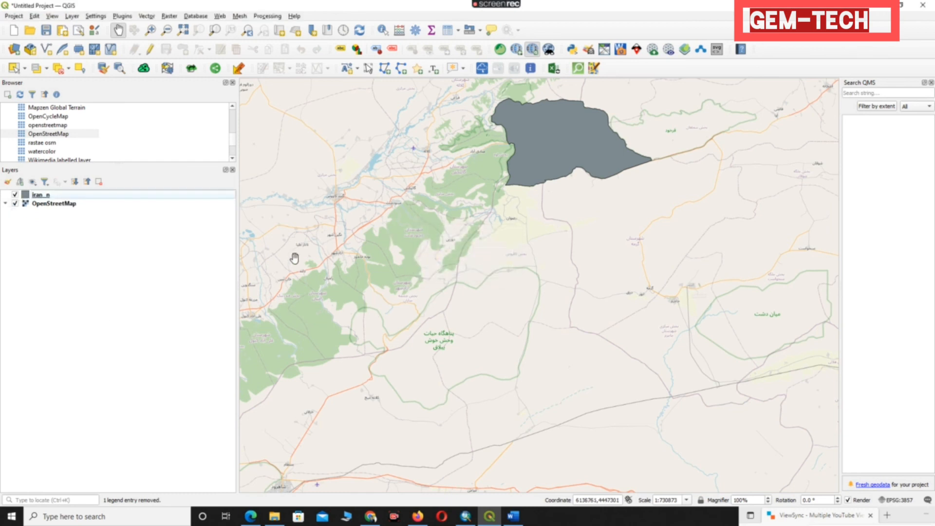
# - Style the iran _n layer with the "hashed cblue /" fill symbol and inspect the park area on the map
pyautogui.click(53, 197)
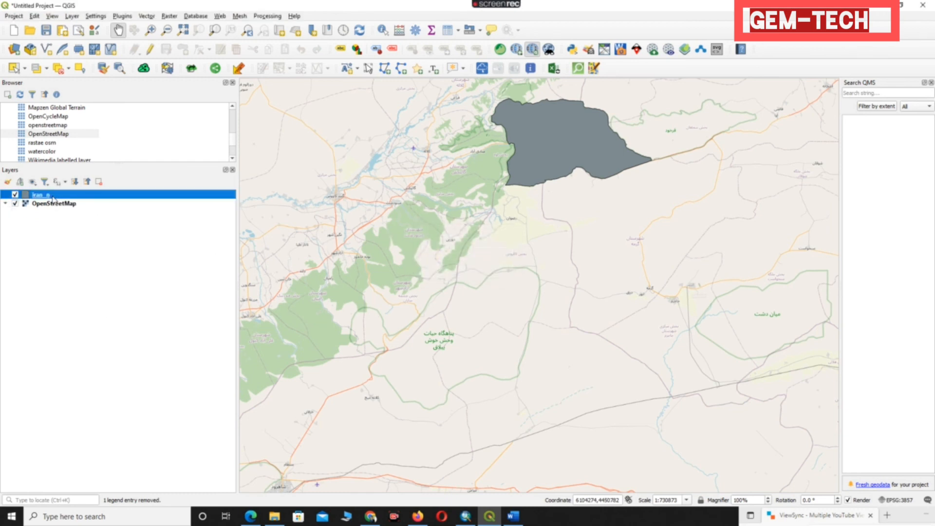
pyautogui.doubleClick(25, 197)
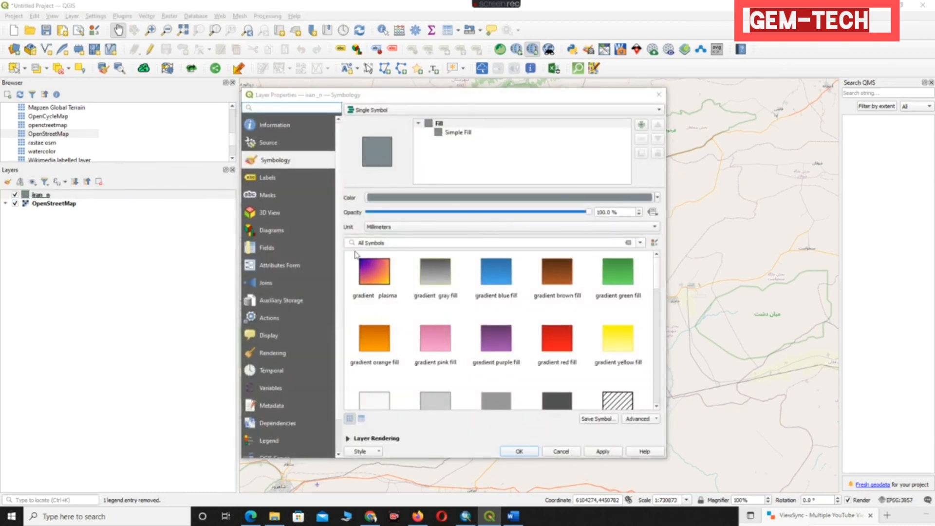
pyautogui.scroll(-5, 558, 298)
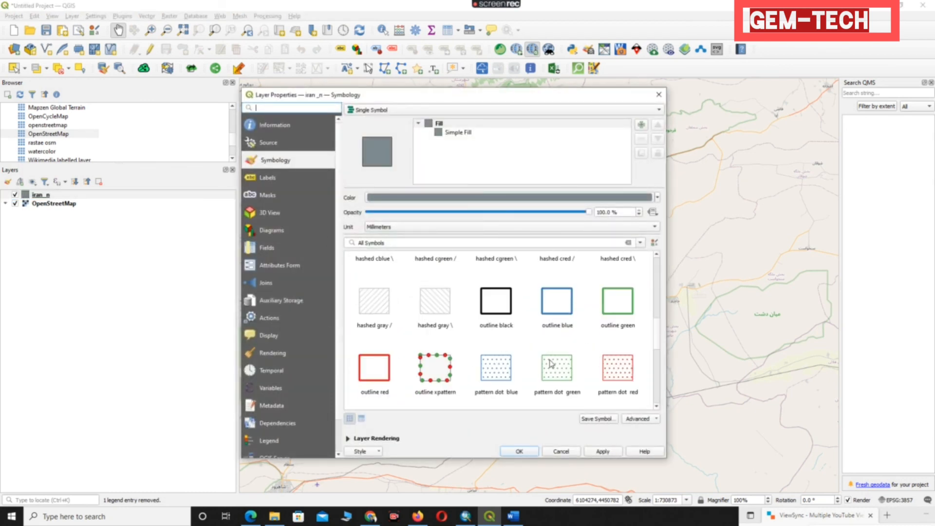
pyautogui.scroll(3, 551, 363)
pyautogui.click(617, 345)
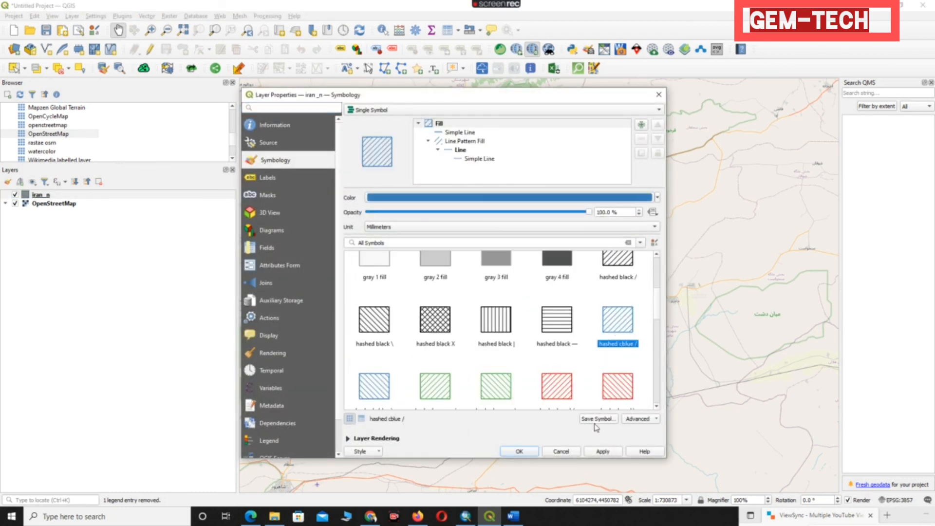
pyautogui.click(608, 452)
pyautogui.click(519, 451)
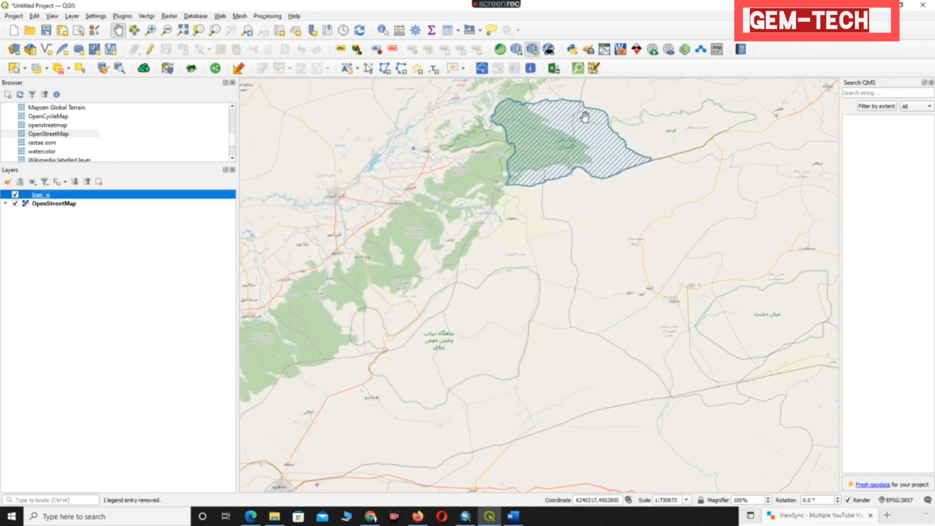
pyautogui.scroll(1, 565, 124)
pyautogui.moveTo(566, 139); pyautogui.dragTo(548, 203)
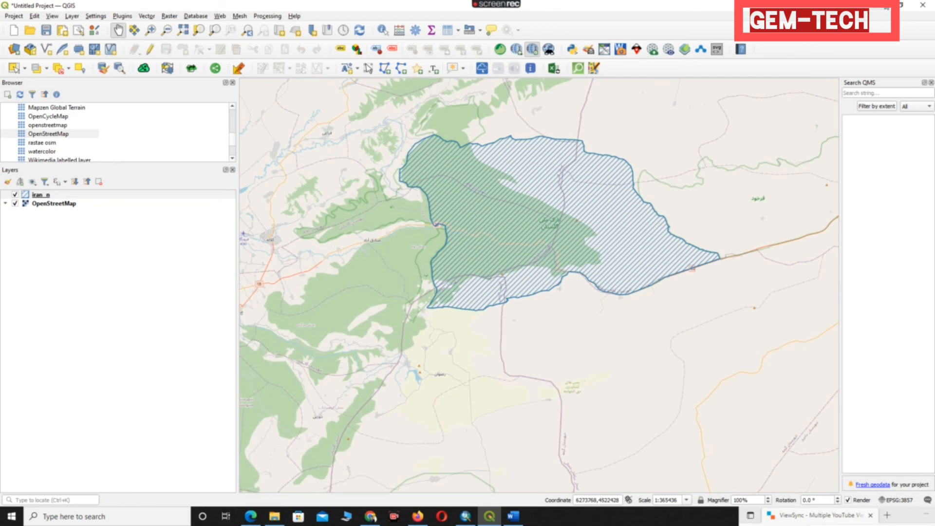
# - Minimize the QGIS and browser windows to show the desktop
pyautogui.click(884, 5)
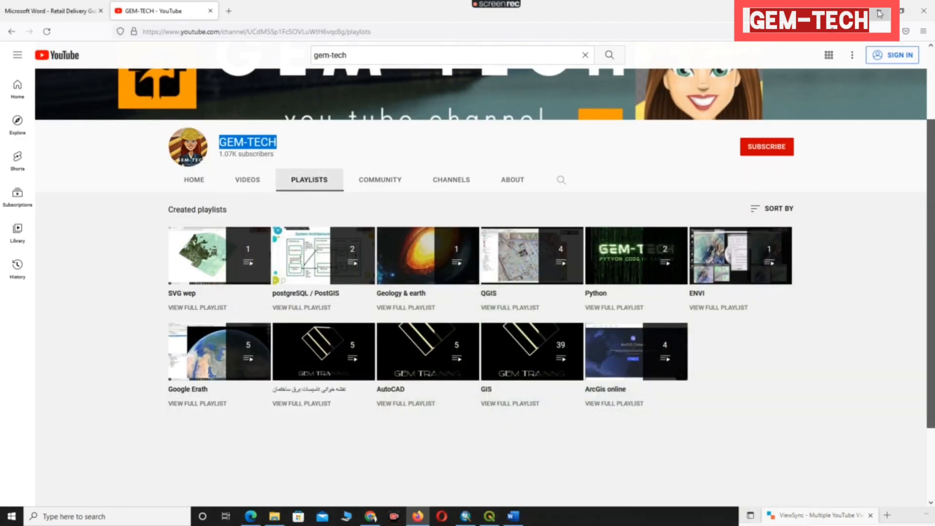
pyautogui.click(880, 12)
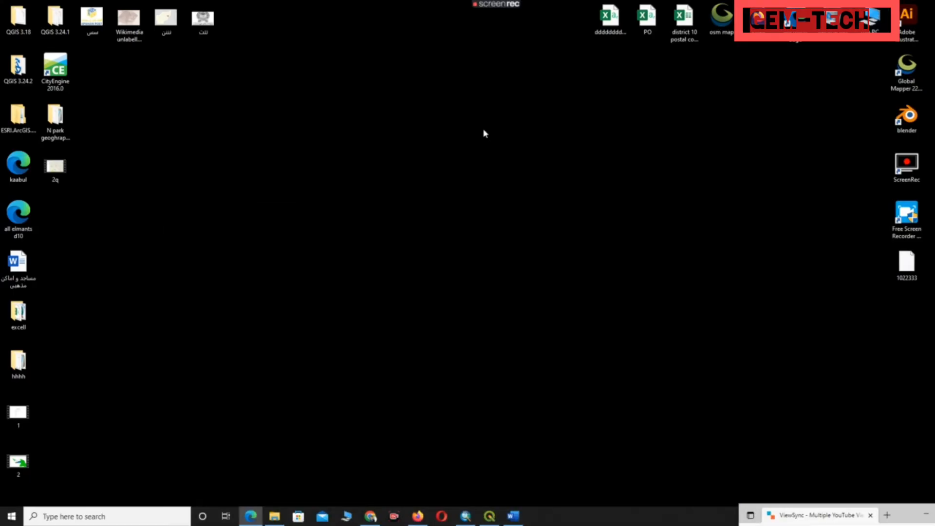